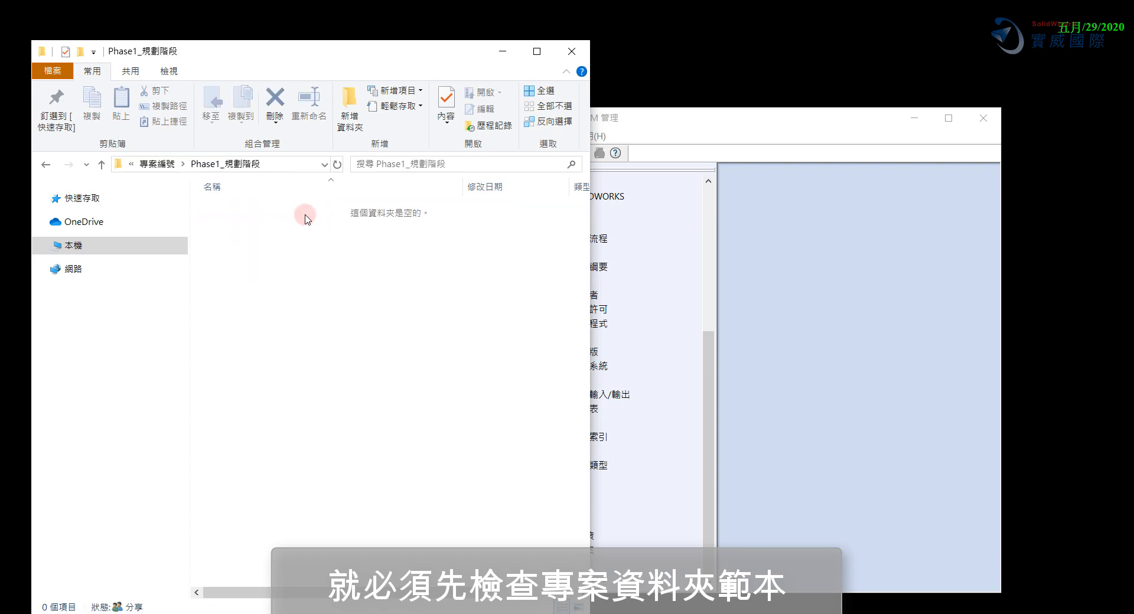
# Review the subfolders of the Phase1 to Phase5 folders in 專案編號, ending at the parent folder 開發專案資料夾範本
pyautogui.click(171, 163)
pyautogui.click(264, 226)
pyautogui.doubleClick(264, 226)
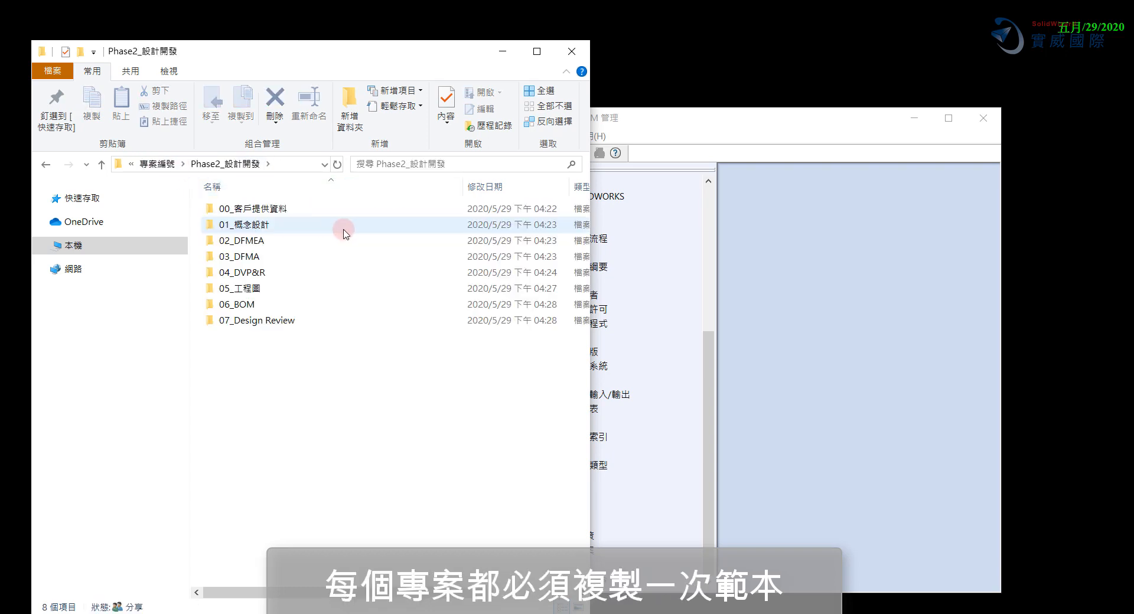
pyautogui.click(168, 164)
pyautogui.doubleClick(306, 240)
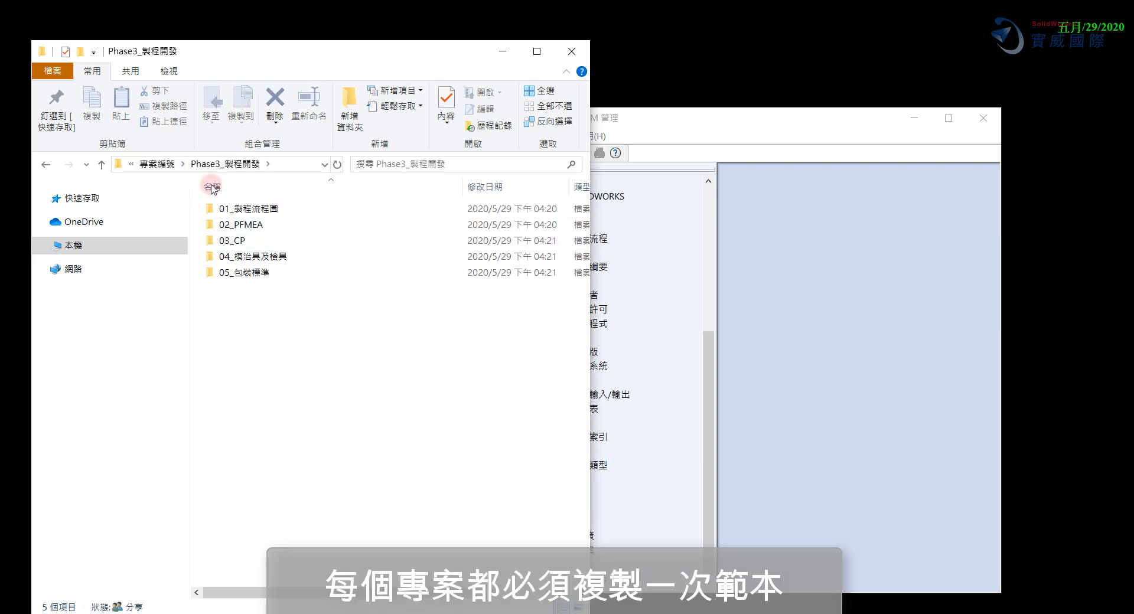
pyautogui.click(159, 164)
pyautogui.doubleClick(300, 258)
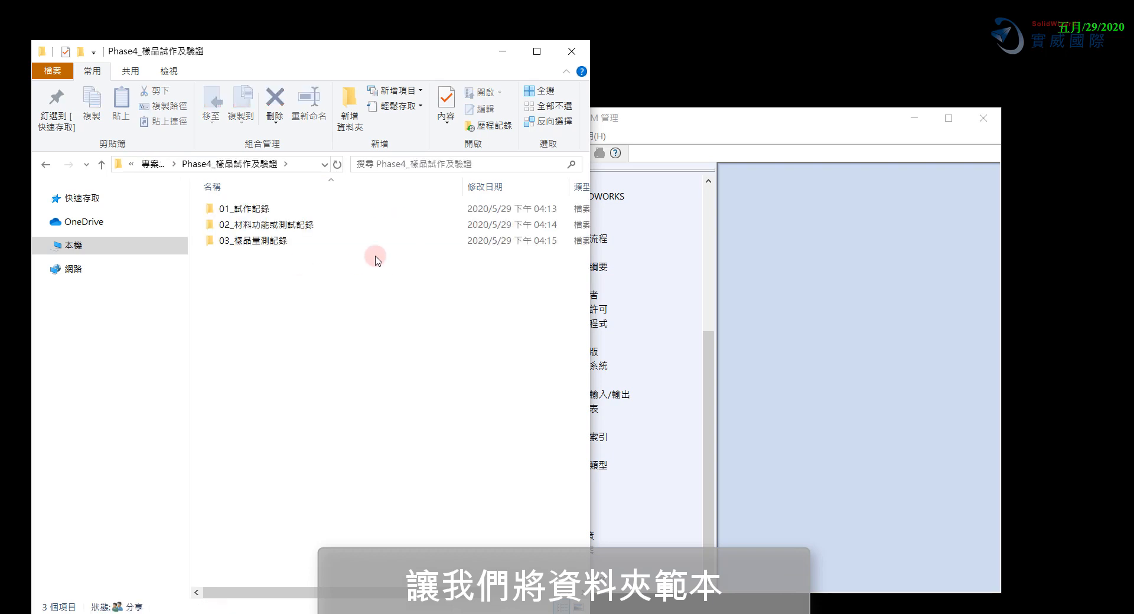
pyautogui.click(155, 163)
pyautogui.doubleClick(413, 273)
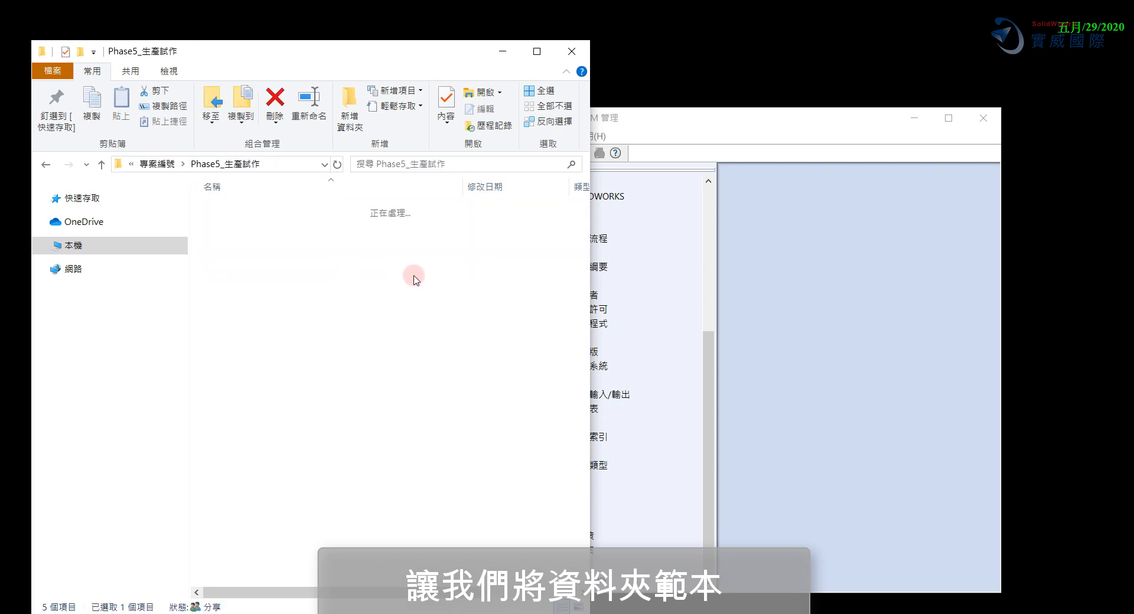
pyautogui.click(157, 164)
pyautogui.click(188, 167)
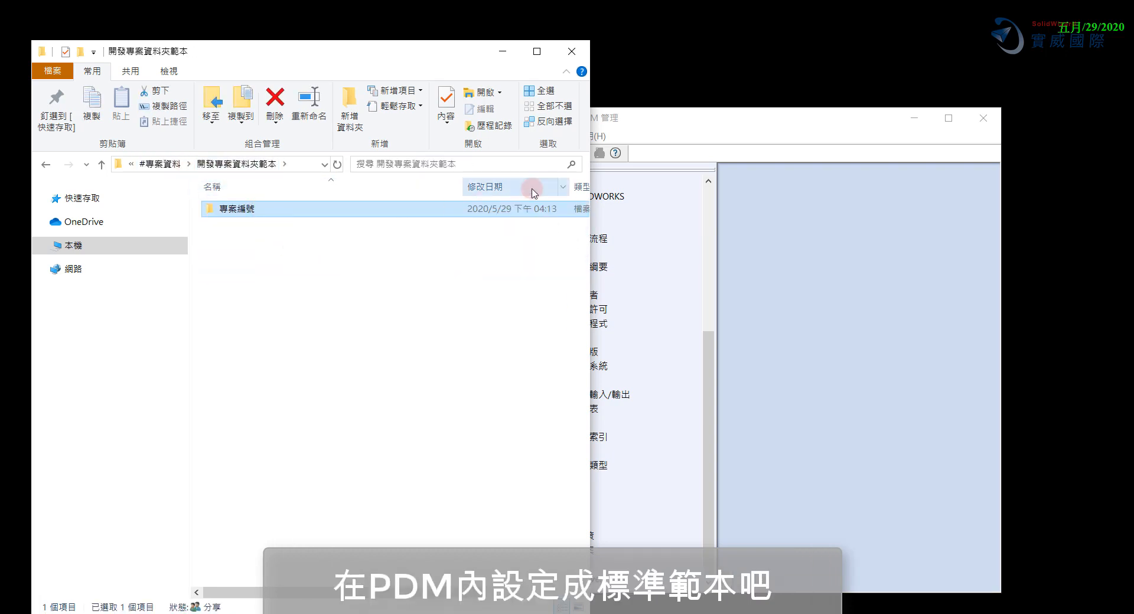
# In SOLIDWORKS PDM 管理, create a new template with menu string 開發專案資料夾 that uses the logged-in user's permissions
pyautogui.click(661, 118)
pyautogui.rightClick(581, 424)
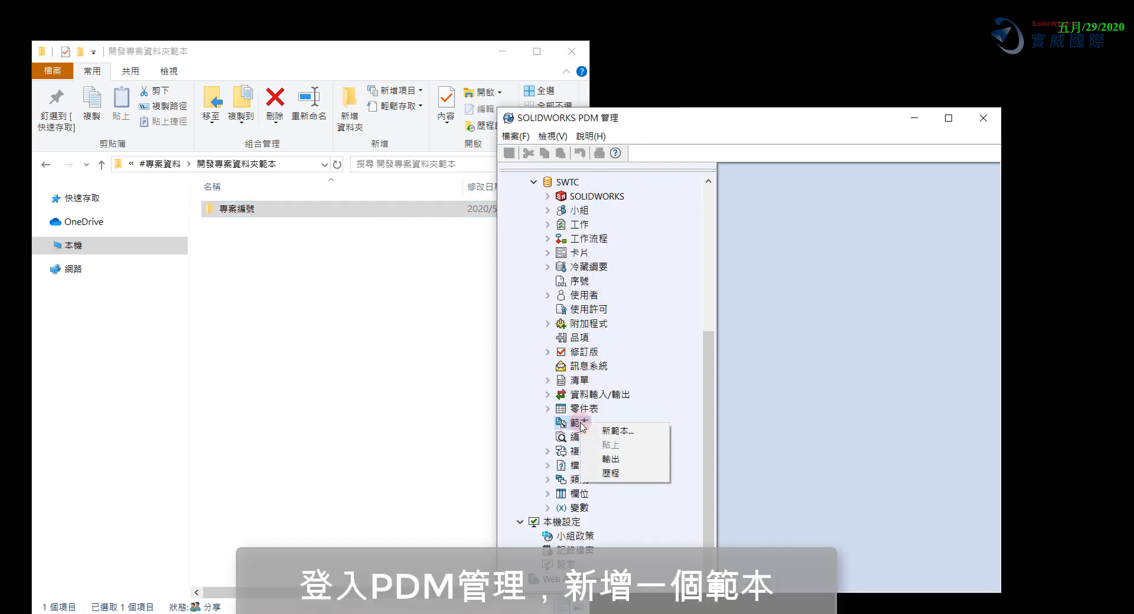
pyautogui.click(625, 434)
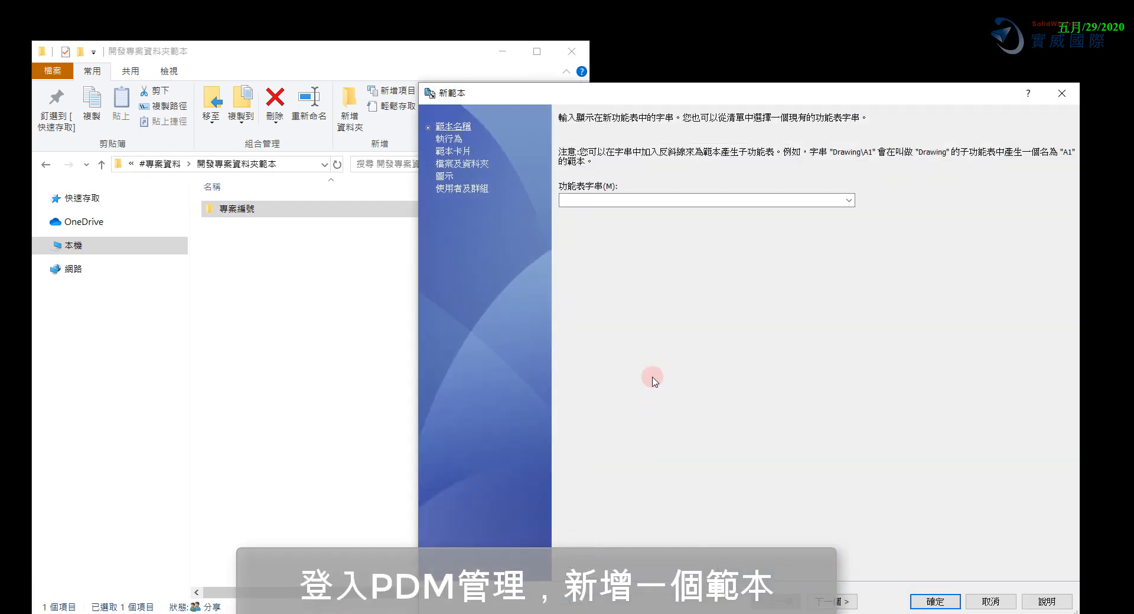
pyautogui.click(619, 198)
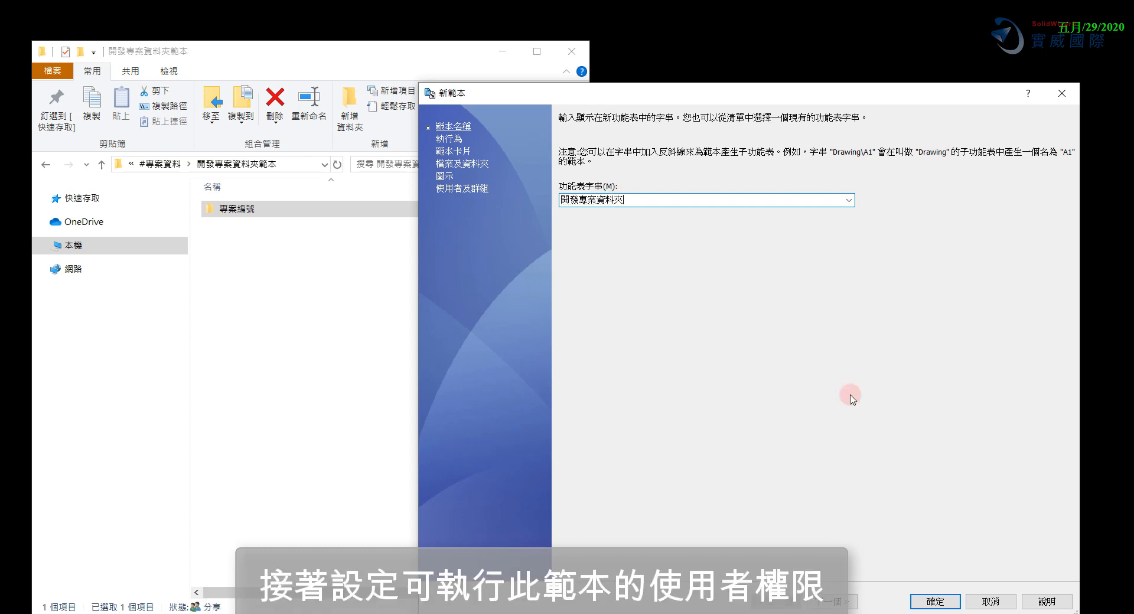
pyautogui.click(830, 601)
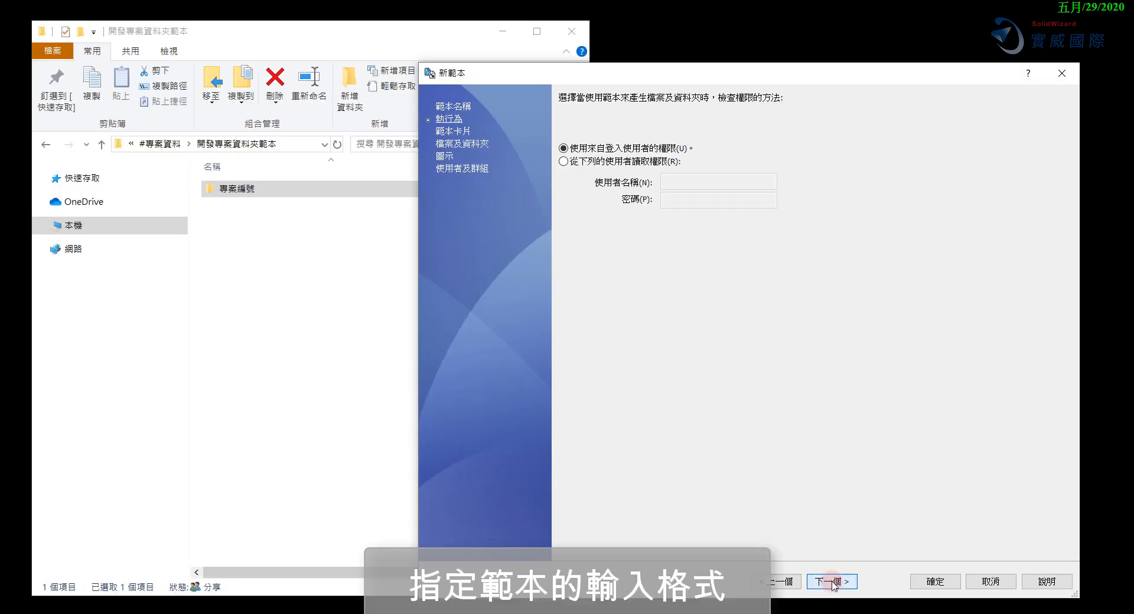
pyautogui.click(833, 579)
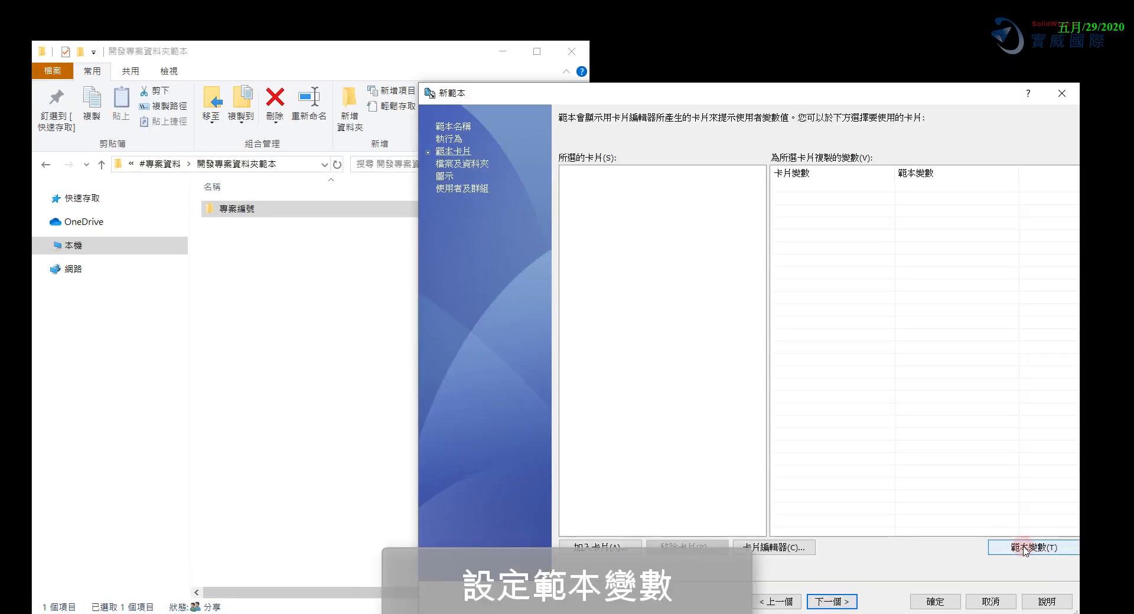
# Add a prompt-user template variable named 專案編號 with the prompt text 請輸入專案編號
pyautogui.click(1025, 548)
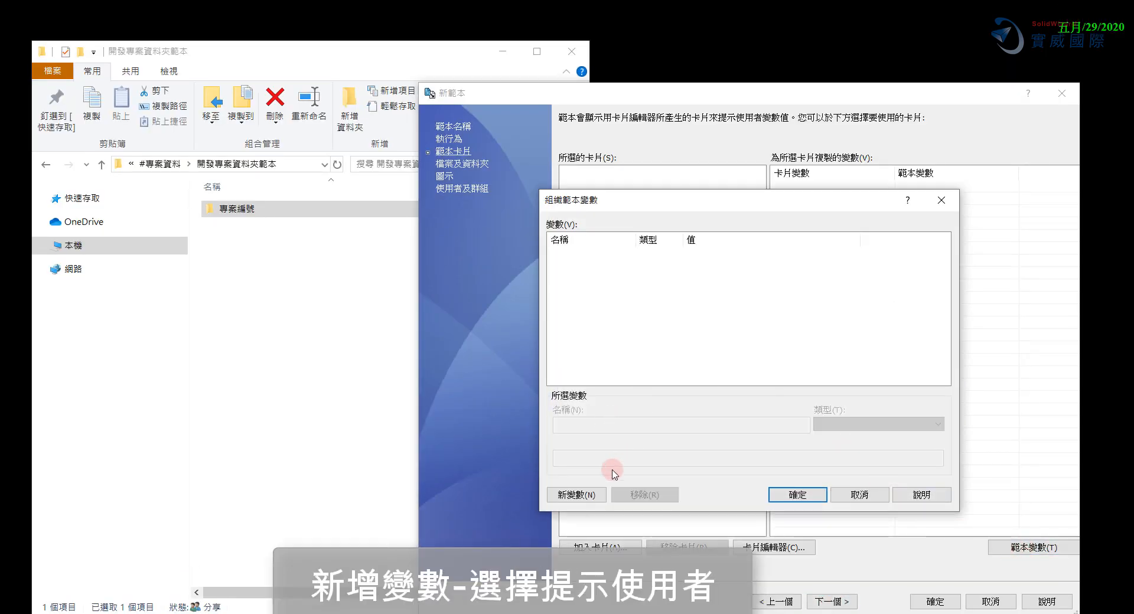
pyautogui.click(594, 496)
pyautogui.moveTo(662, 424); pyautogui.dragTo(540, 423)
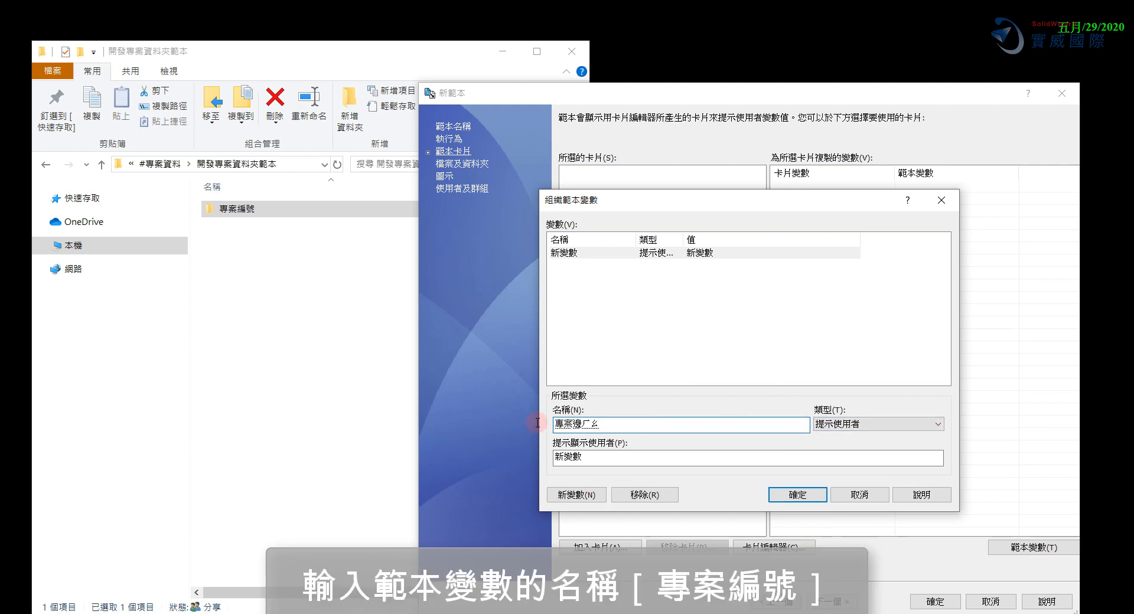
pyautogui.moveTo(608, 458); pyautogui.dragTo(487, 459)
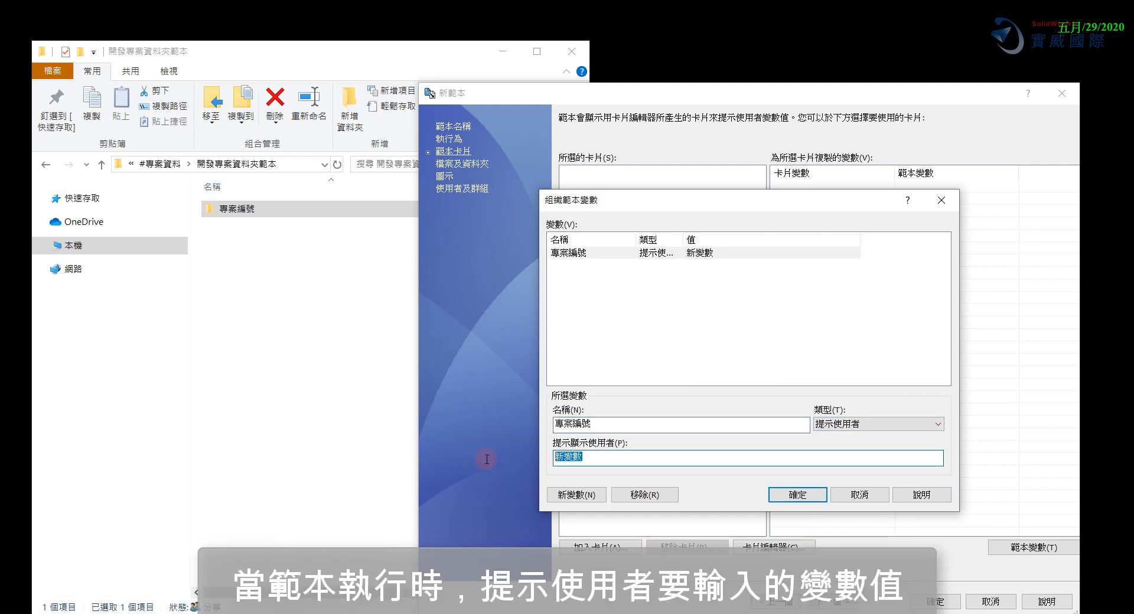
pyautogui.write('請輸入ㄓㄨㄢ專案ㄧ')
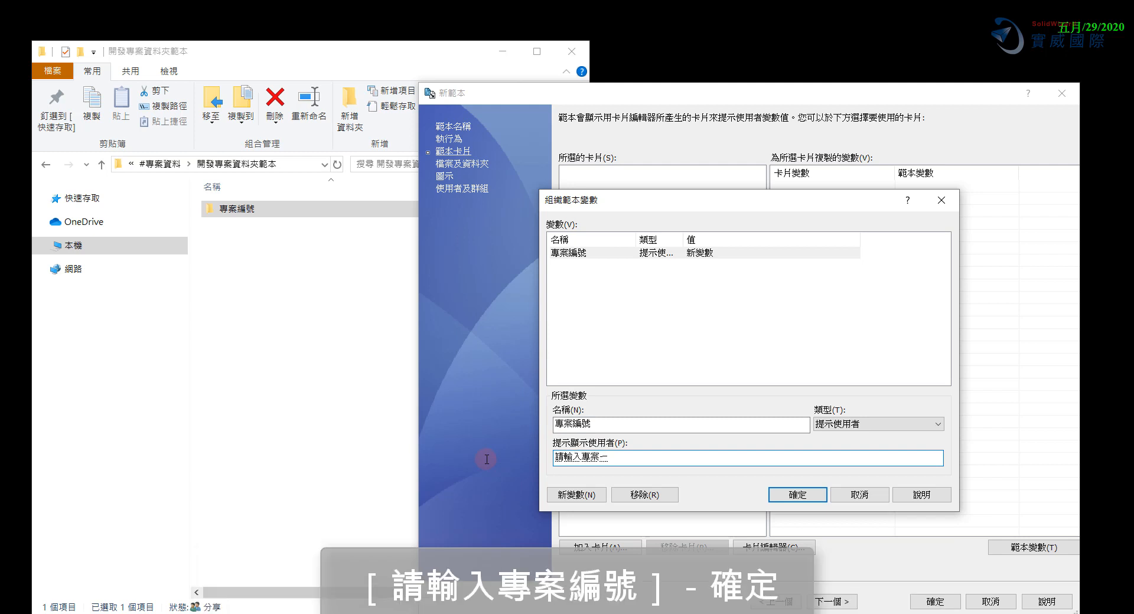
pyautogui.write('號')
pyautogui.press('Return')
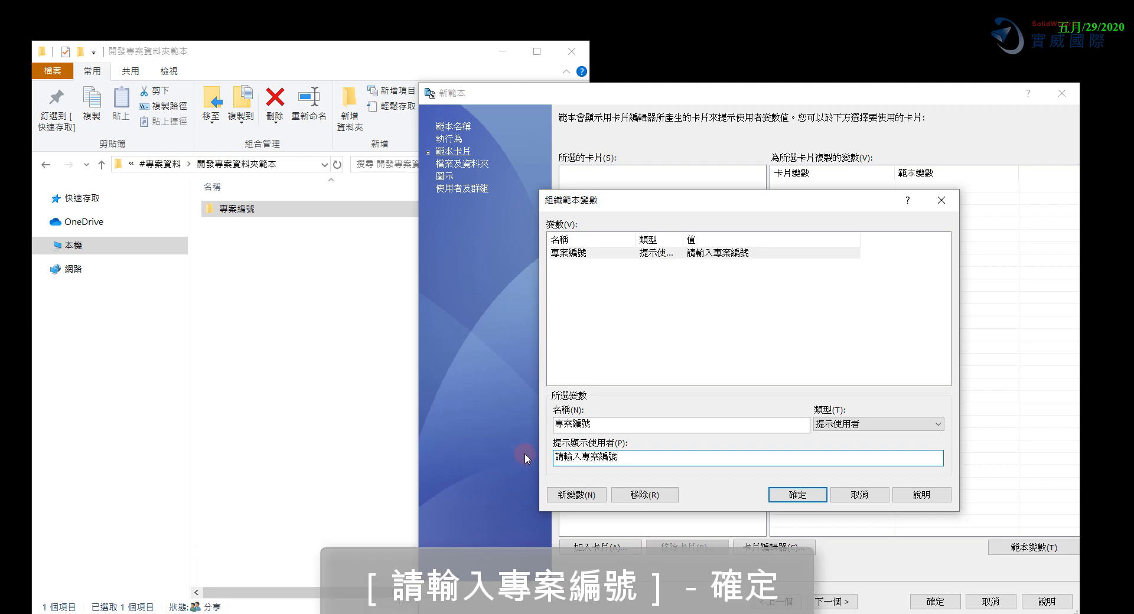
pyautogui.click(787, 496)
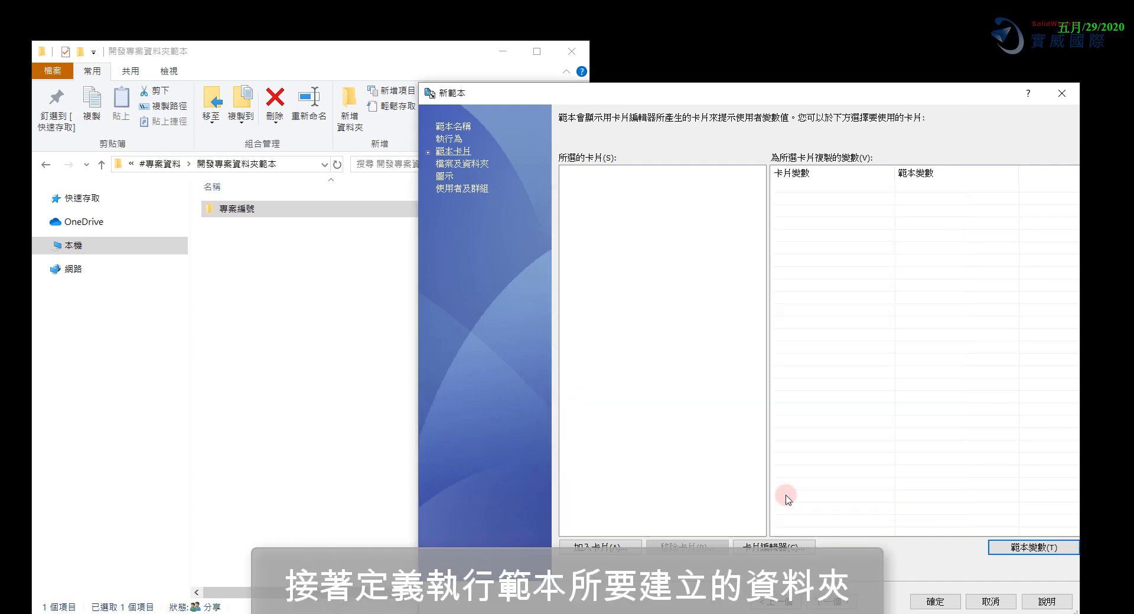
# Add a subfolder named %專案編號% under the current folder in the template's files and folders
pyautogui.click(834, 601)
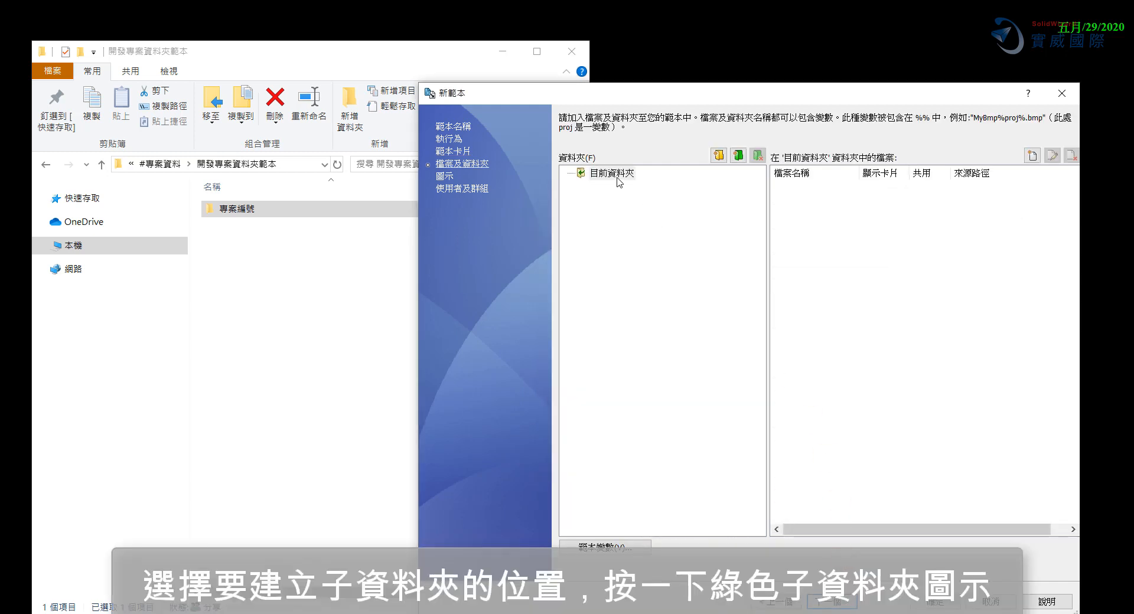
pyautogui.click(737, 156)
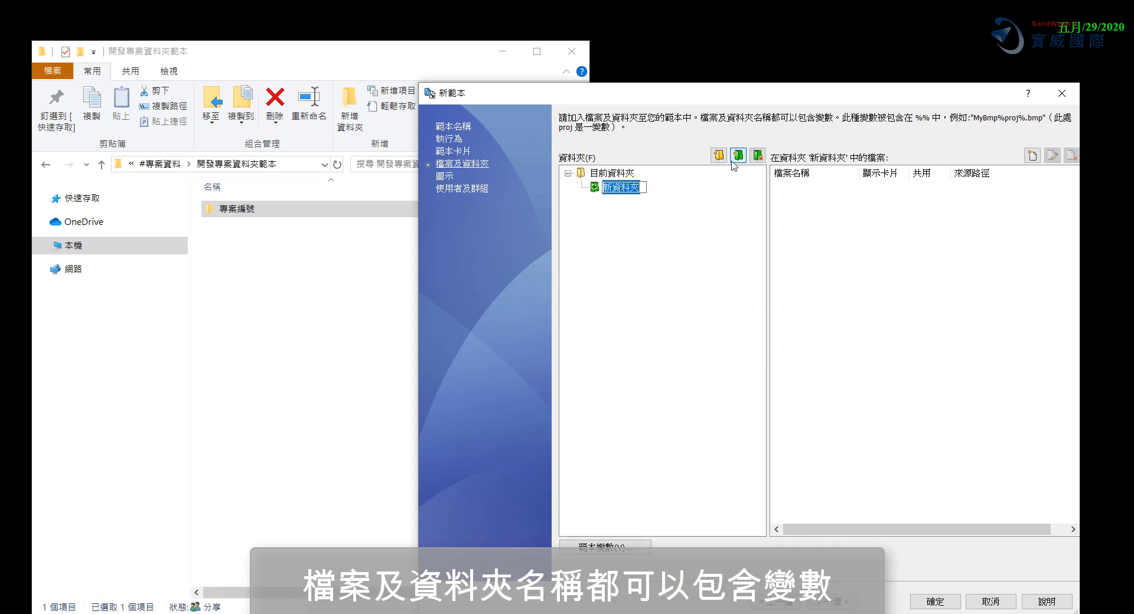
pyautogui.write('%')
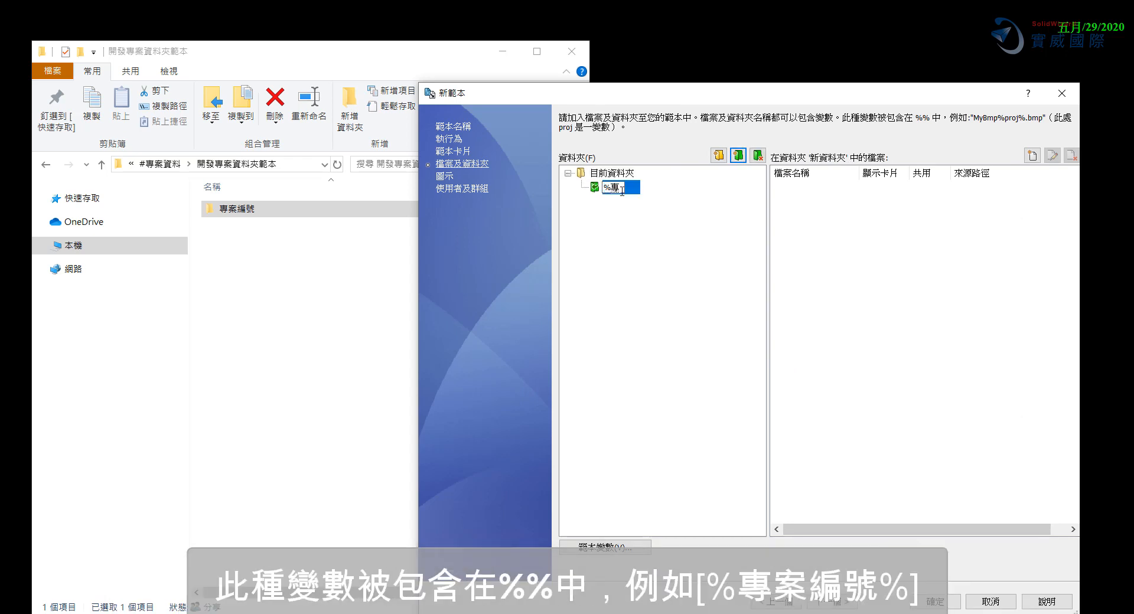
pyautogui.write('專案編號%')
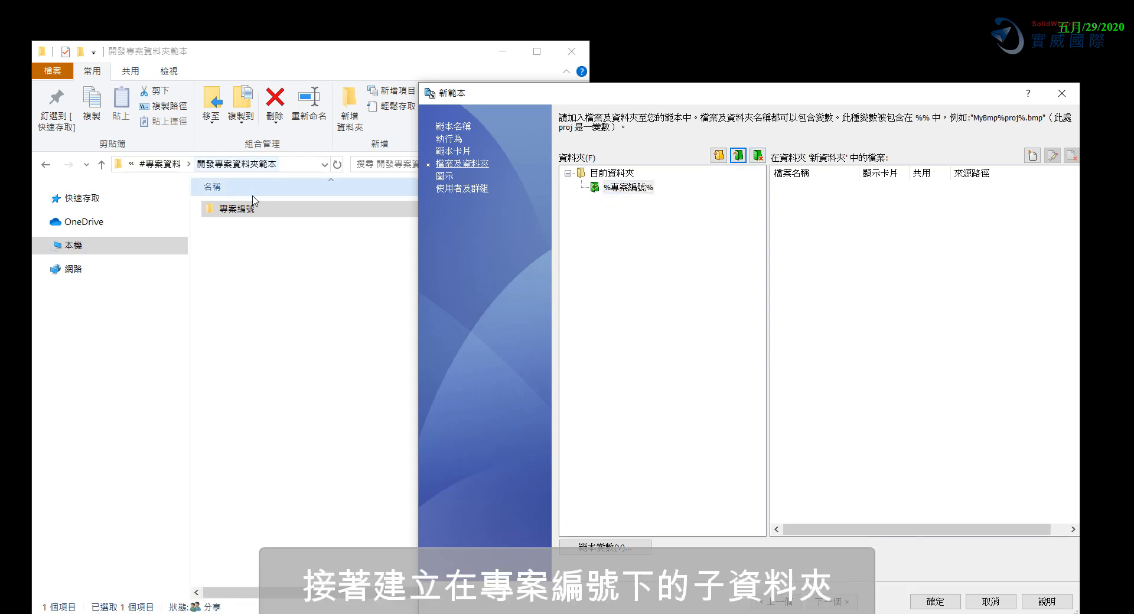
# Add a Phase1_規劃階段 subfolder under %專案編號%, taking the name from the source 專案編號 folder
pyautogui.doubleClick(287, 208)
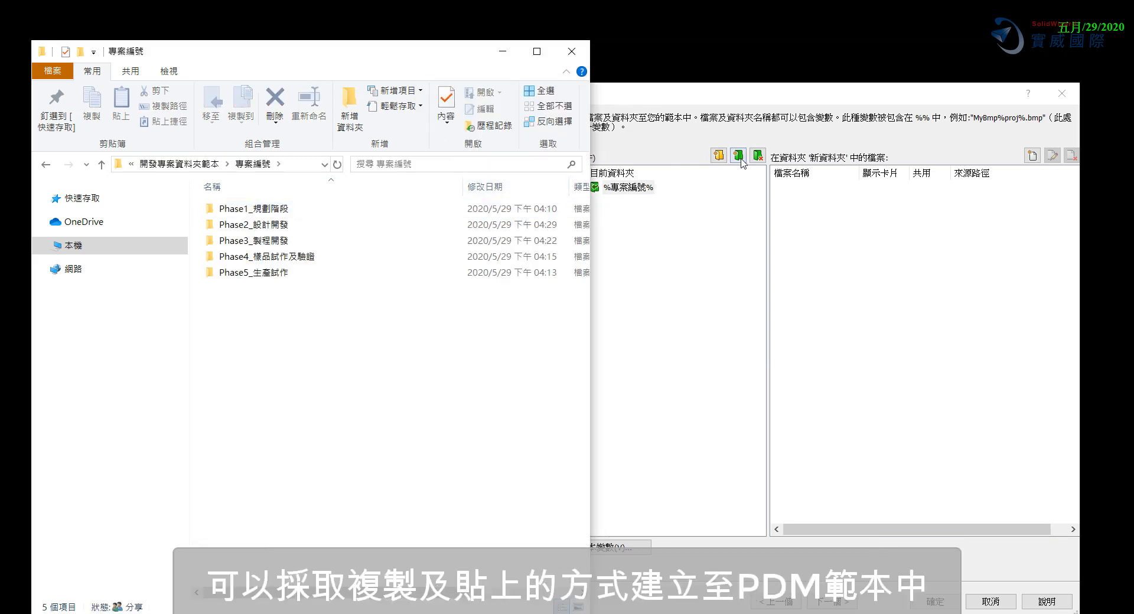
pyautogui.click(643, 189)
pyautogui.click(737, 156)
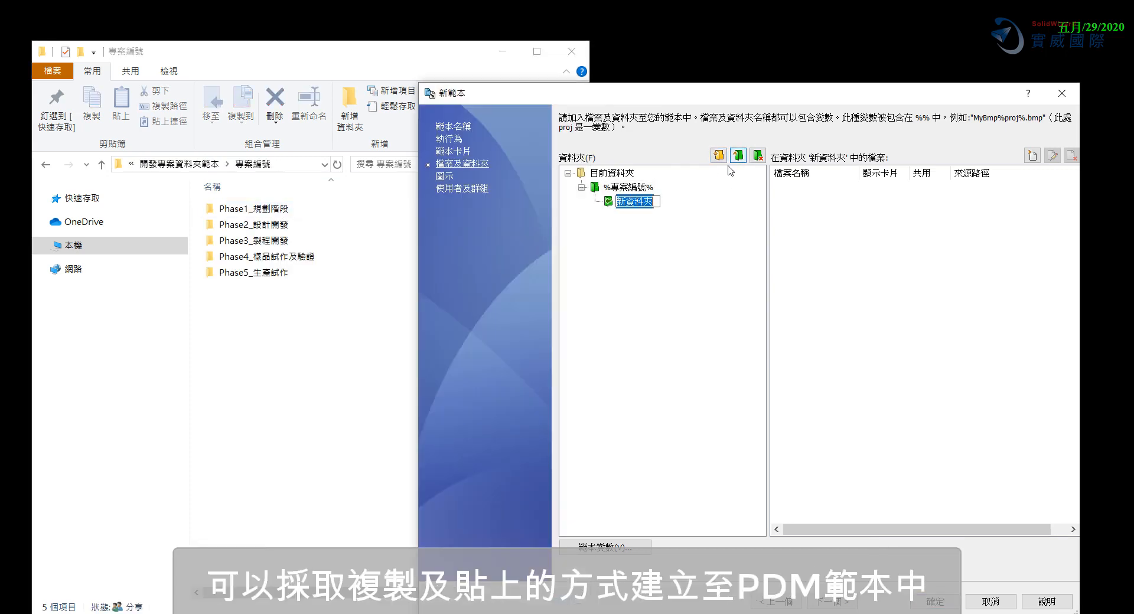
pyautogui.click(257, 209)
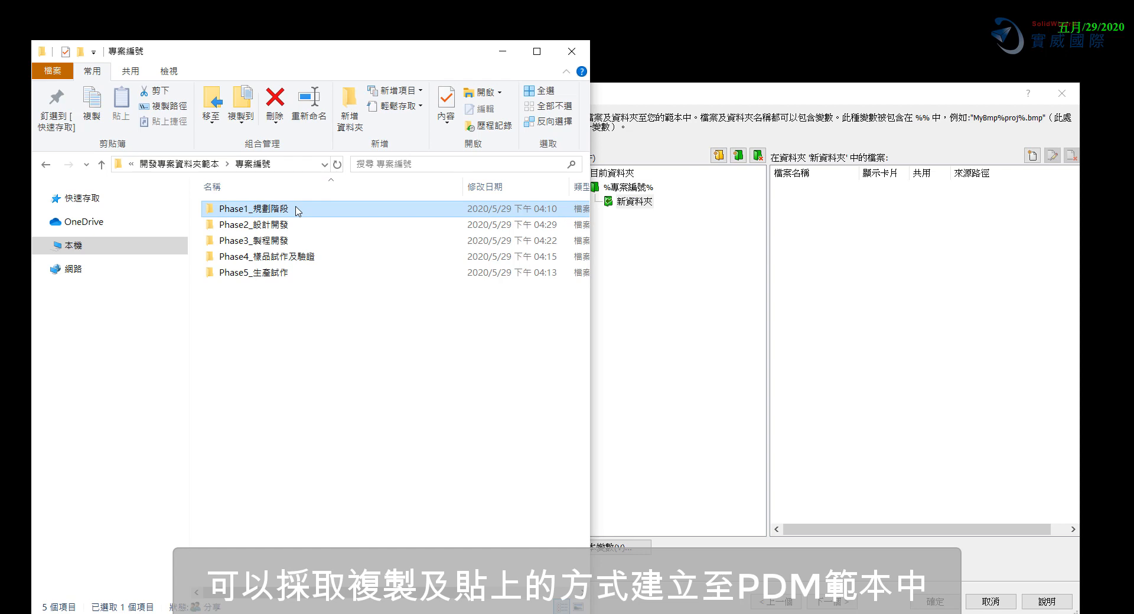
pyautogui.click(630, 202)
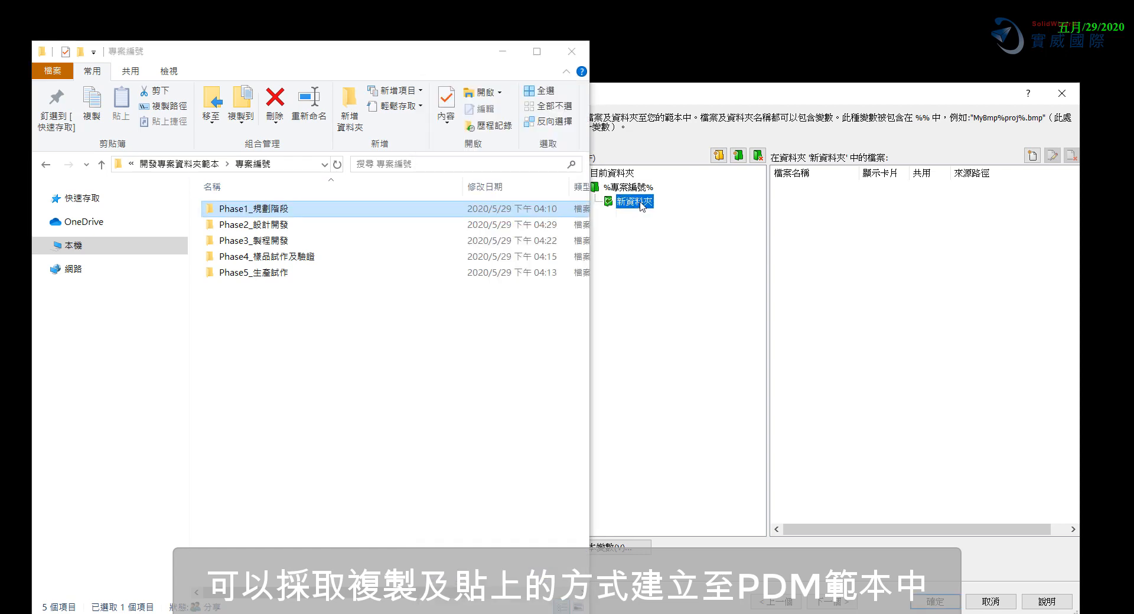
pyautogui.write('Phase1_規劃階段')
pyautogui.press('Return')
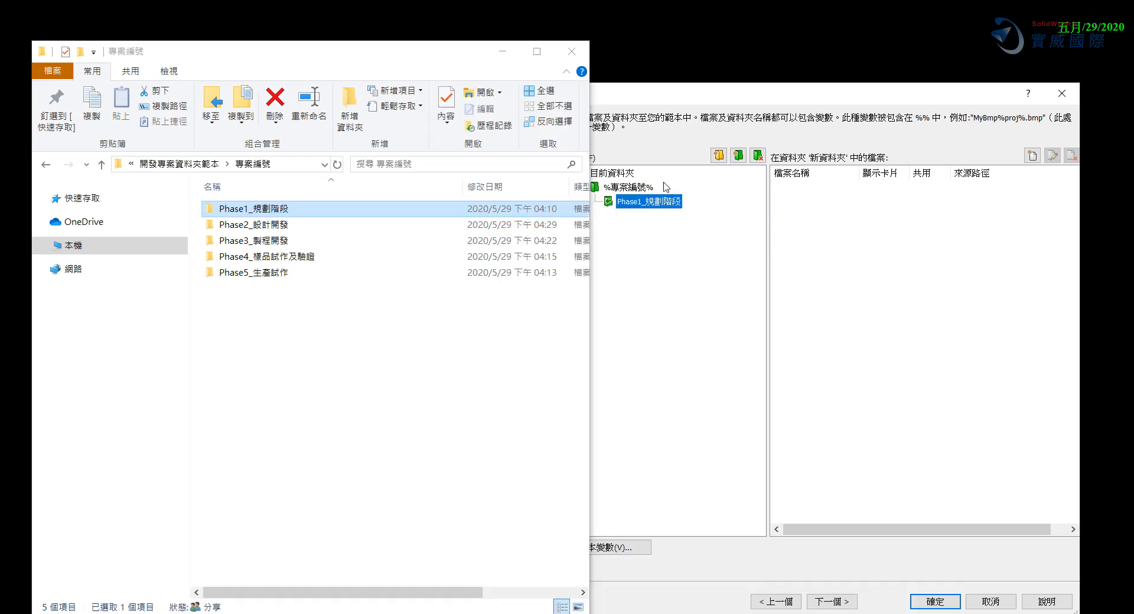
# Add a subfolder under %專案編號% with the name copied from the source folder Phase2_設計開發
pyautogui.click(649, 187)
pyautogui.click(739, 158)
pyautogui.click(291, 224)
pyautogui.press('F2')
pyautogui.hotkey('ctrl', 'c')
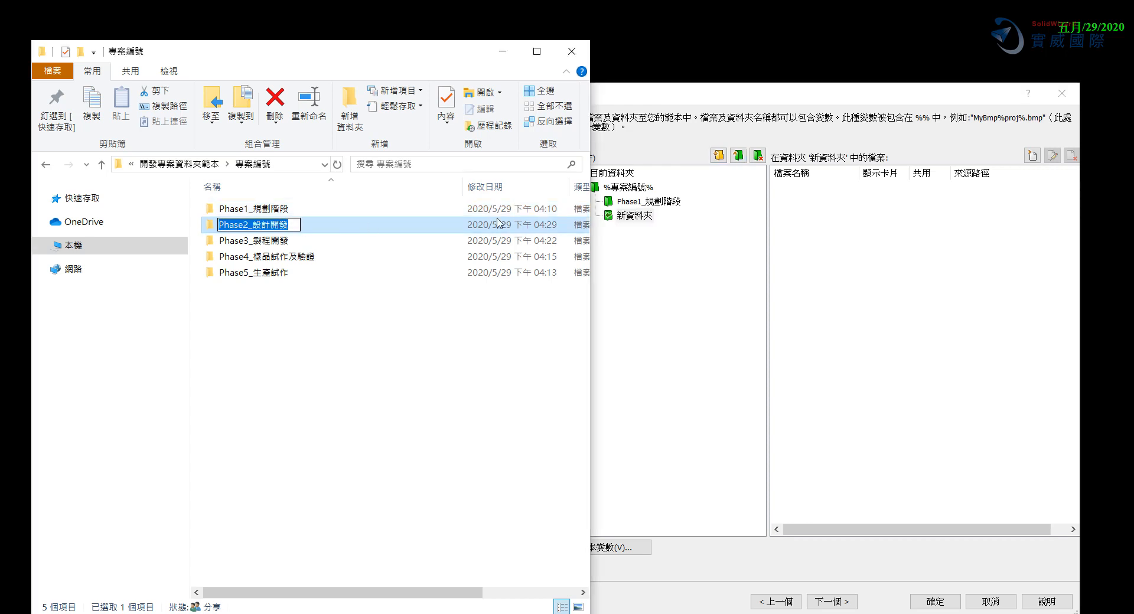
pyautogui.click(635, 216)
pyautogui.hotkey('ctrl', 'v')
pyautogui.press('Return')
# Narrow the file browser window and add a Phase3_製程開發 subfolder under %專案編號% using the copied source folder name
pyautogui.click(628, 188)
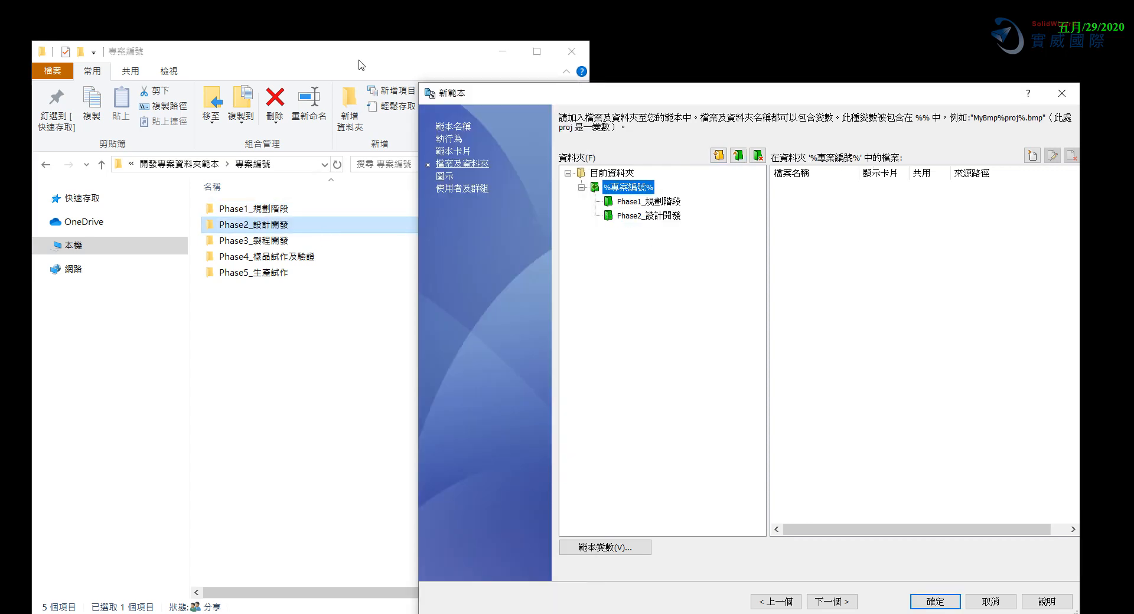
pyautogui.click(589, 183)
pyautogui.moveTo(580, 177); pyautogui.dragTo(467, 178)
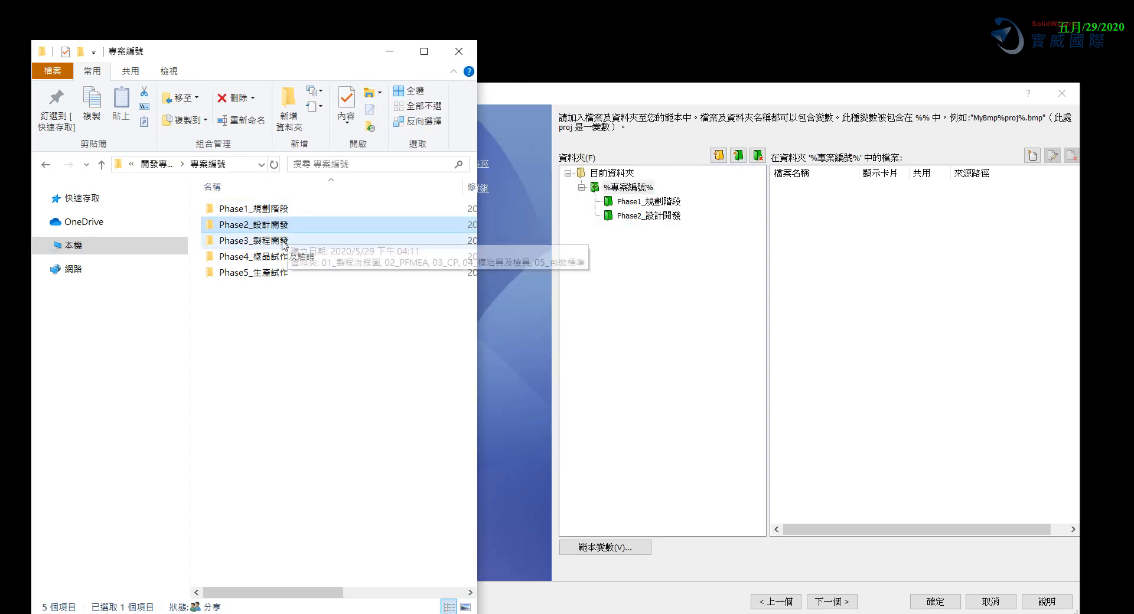
pyautogui.click(298, 241)
pyautogui.press('F2')
pyautogui.hotkey('ctrl', 'c')
pyautogui.click(632, 189)
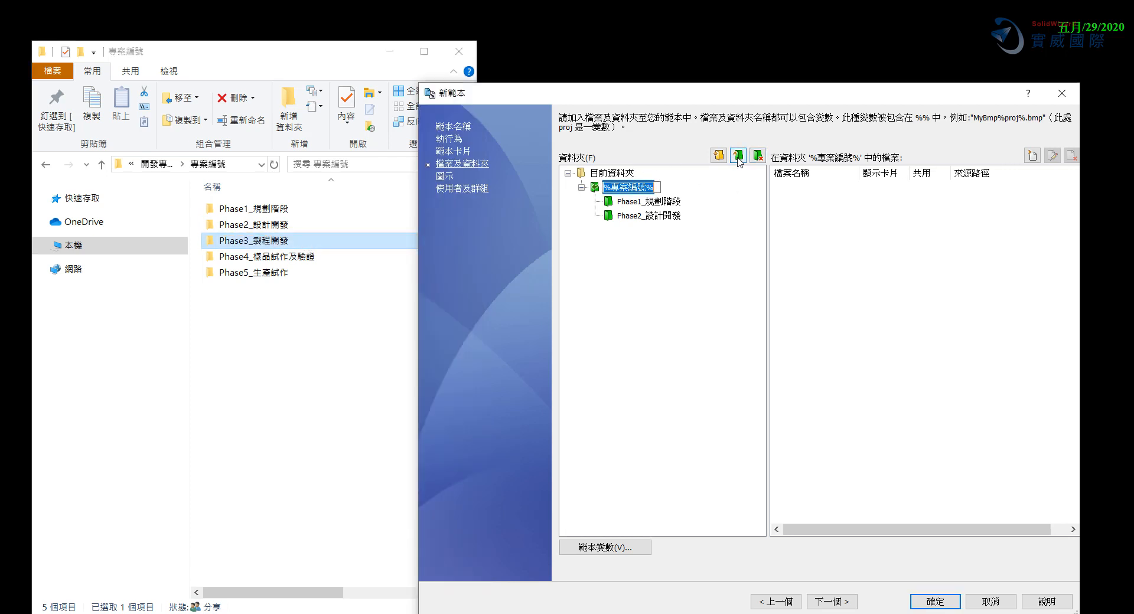
pyautogui.click(737, 156)
pyautogui.hotkey('ctrl', 'v')
pyautogui.press('Return')
# Copy the source folder name Phase4_樣品試作及驗證 and add a subfolder with that name under %專案編號%
pyautogui.click(347, 261)
pyautogui.press('F2')
pyautogui.hotkey('ctrl', 'c')
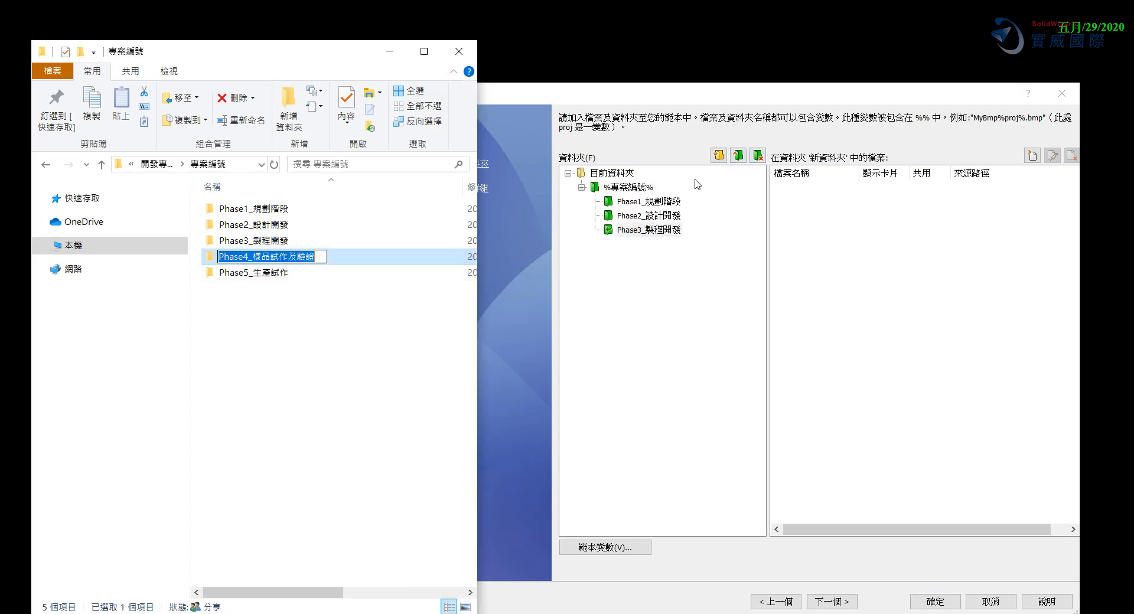
pyautogui.click(629, 188)
pyautogui.click(738, 156)
pyautogui.hotkey('ctrl', 'v')
pyautogui.press('Return')
# Copy the source folder name Phase5_生產試作 and add a subfolder with that name under %專案編號%
pyautogui.click(296, 273)
pyautogui.press('F2')
pyautogui.hotkey('ctrl', 'c')
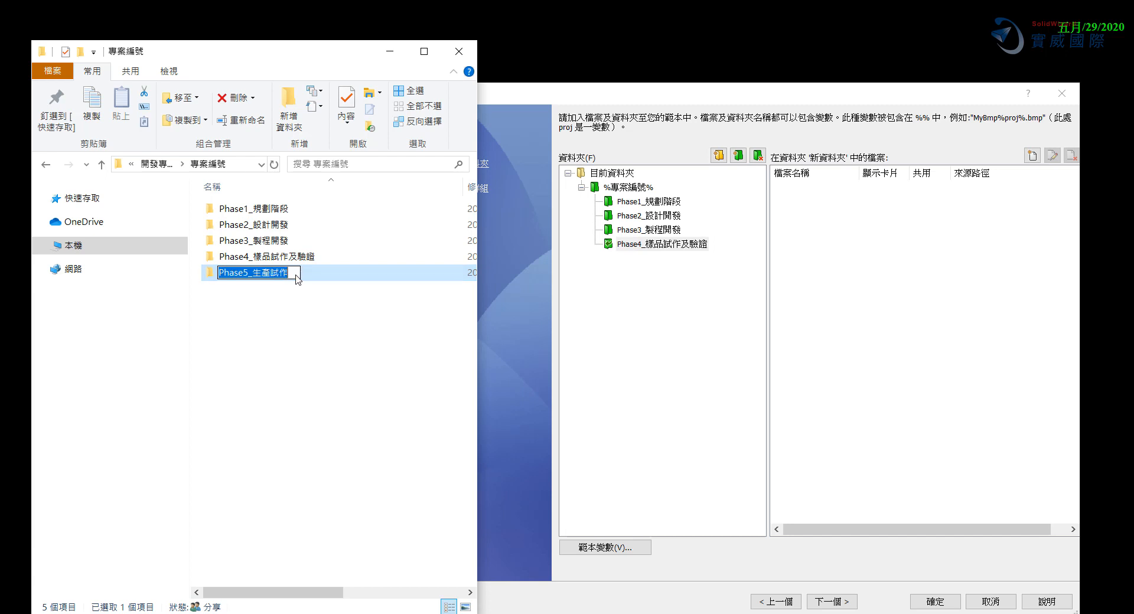
pyautogui.click(629, 188)
pyautogui.click(737, 155)
pyautogui.hotkey('ctrl', 'v')
pyautogui.press('Return')
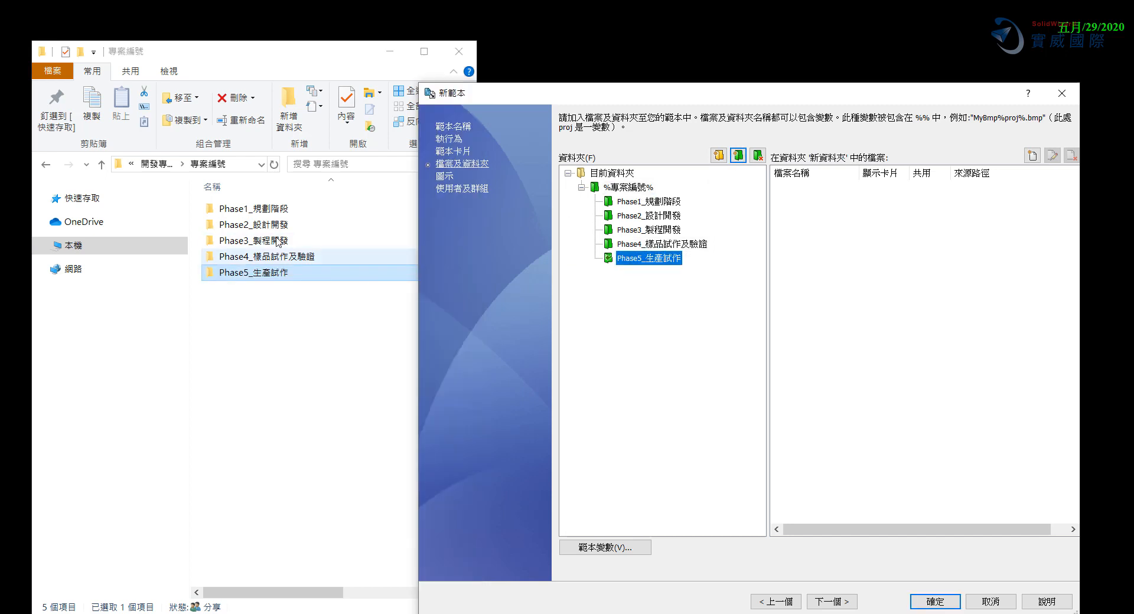
# Open the source folder Phase2_設計開發 and add its 00_客戶提供資料 subfolder under Phase2_設計開發 in the template
pyautogui.doubleClick(354, 225)
pyautogui.click(323, 210)
pyautogui.press('F2')
pyautogui.hotkey('ctrl', 'c')
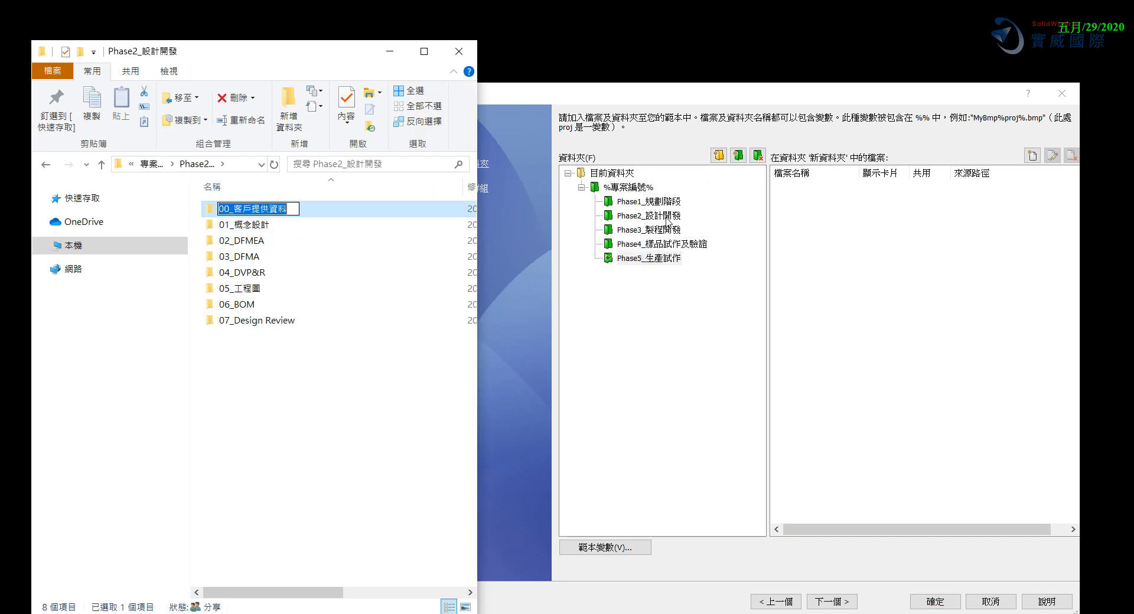
pyautogui.click(648, 216)
pyautogui.click(738, 156)
pyautogui.hotkey('ctrl', 'v')
pyautogui.press('Return')
# Add a 01_概念設計 subfolder under Phase2_設計開發 in the template, using the source folder's name
pyautogui.click(288, 225)
pyautogui.press('F2')
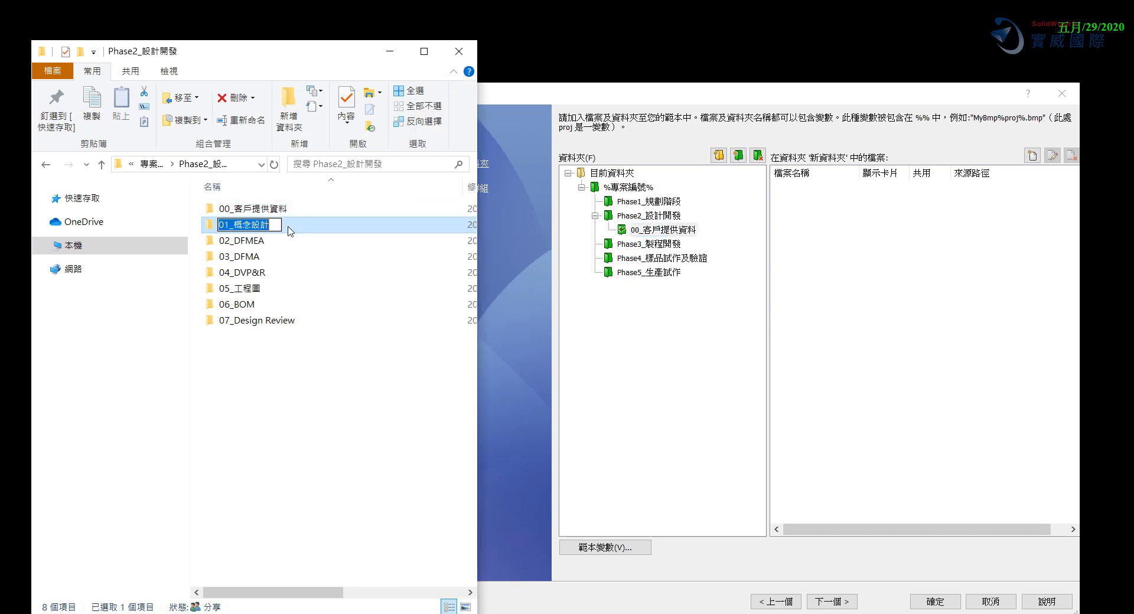
pyautogui.click(649, 215)
pyautogui.click(738, 156)
pyautogui.write('01_概念設計')
pyautogui.press('Return')
# Copy the source folder name 02_DFMEA and add a subfolder with that name under Phase2_設計開發 in the template
pyautogui.click(306, 242)
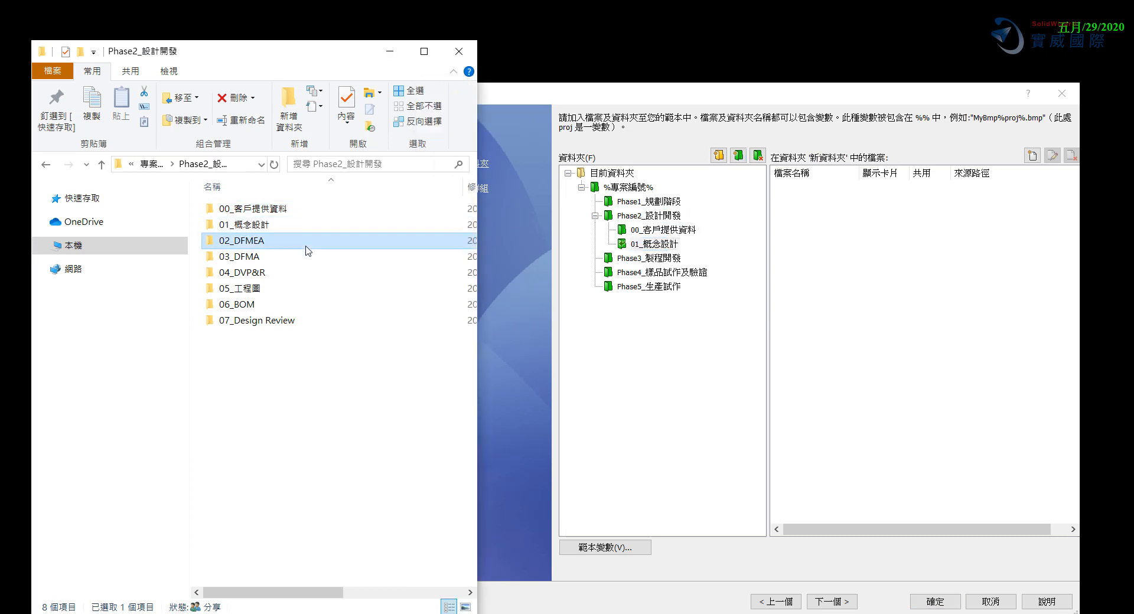
pyautogui.press('F2')
pyautogui.hotkey('ctrl', 'c')
pyautogui.click(648, 216)
pyautogui.click(738, 155)
pyautogui.hotkey('ctrl', 'v')
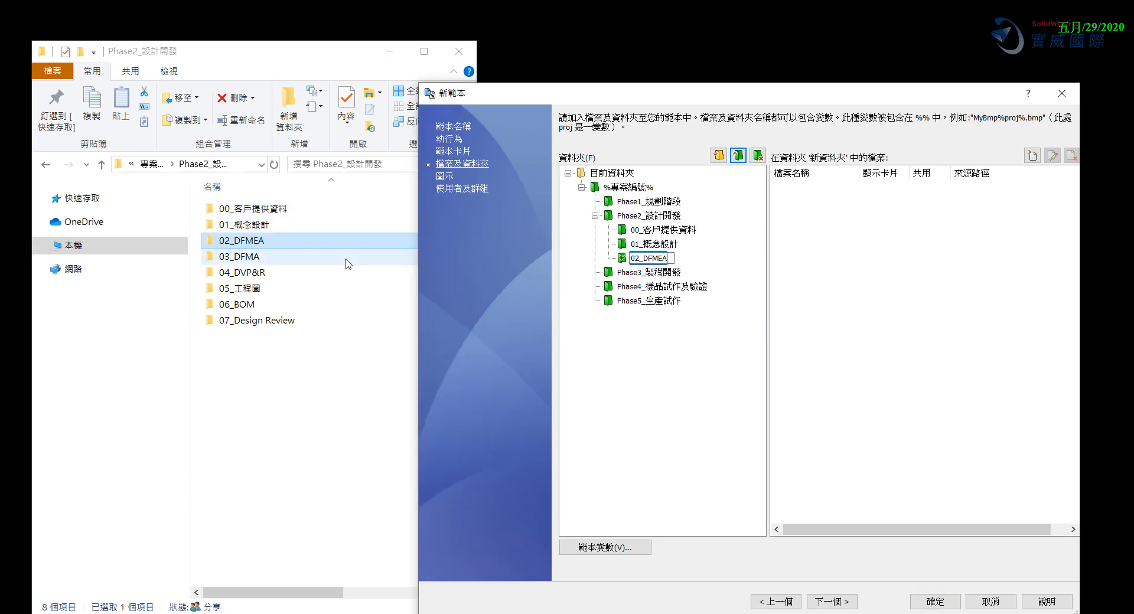
pyautogui.press('Return')
# Copy the source folder name 03_DFMA and add a subfolder with that name under Phase2_設計開發 in the template
pyautogui.click(269, 258)
pyautogui.press('F2')
pyautogui.hotkey('ctrl', 'c')
pyautogui.click(648, 216)
pyautogui.click(738, 156)
pyautogui.hotkey('ctrl', 'v')
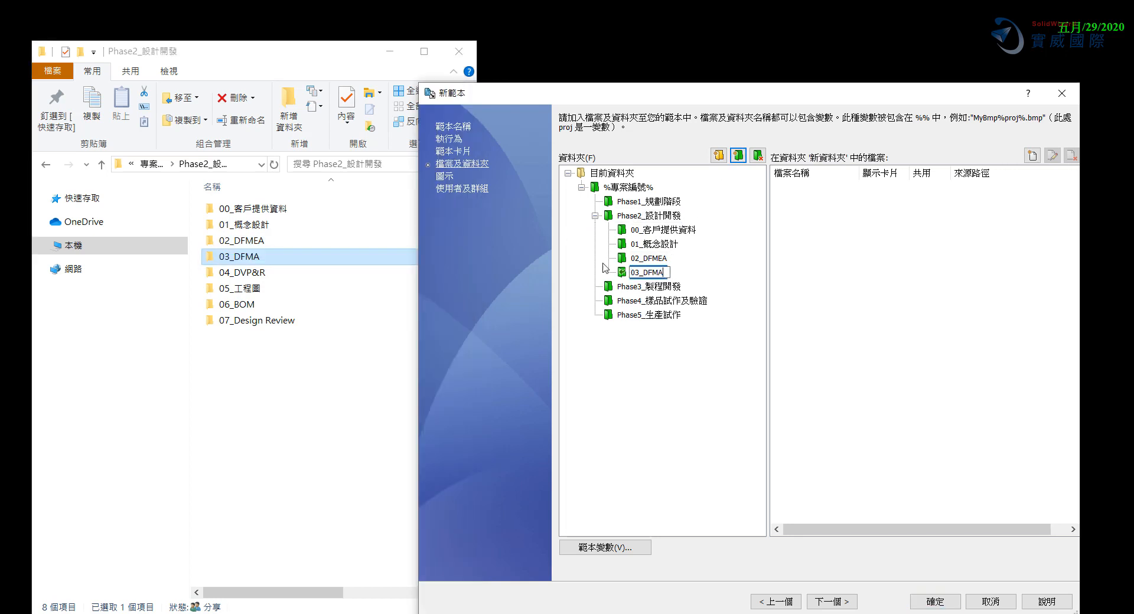
pyautogui.press('Return')
# Copy the source folder name 04_DVP&R and add a subfolder with that name under Phase2_設計開發 in the template
pyautogui.click(264, 274)
pyautogui.press('F2')
pyautogui.hotkey('ctrl', 'c')
pyautogui.click(655, 216)
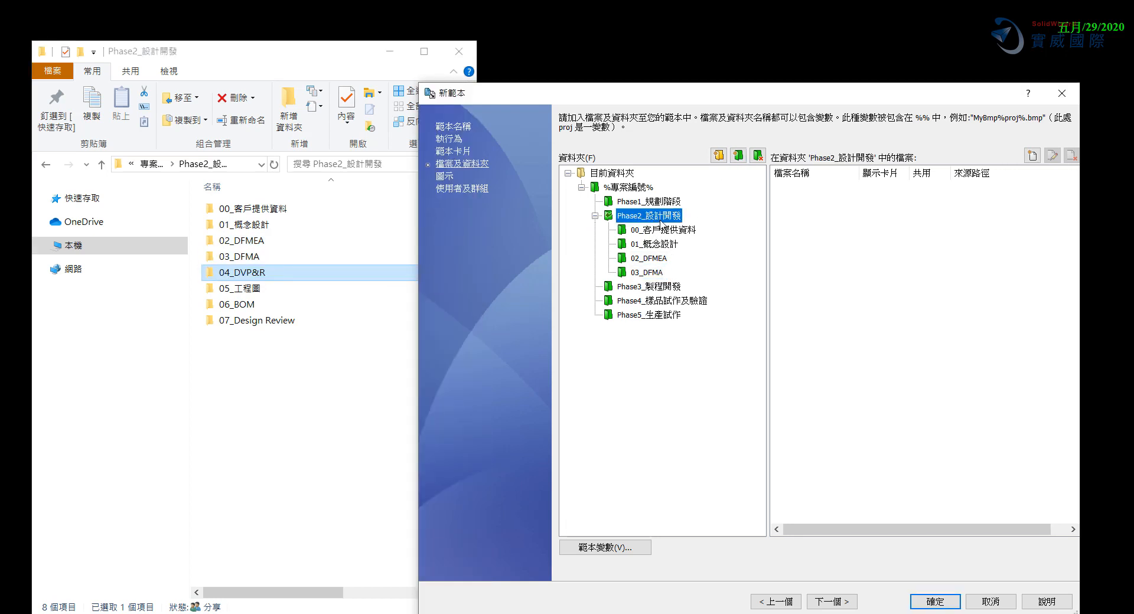
pyautogui.click(738, 156)
pyautogui.hotkey('ctrl', 'v')
pyautogui.press('Return')
# Add a subfolder under Phase2_設計開發 in the template and name it 05_工程圖, copied from the source folder
pyautogui.click(648, 215)
pyautogui.click(738, 156)
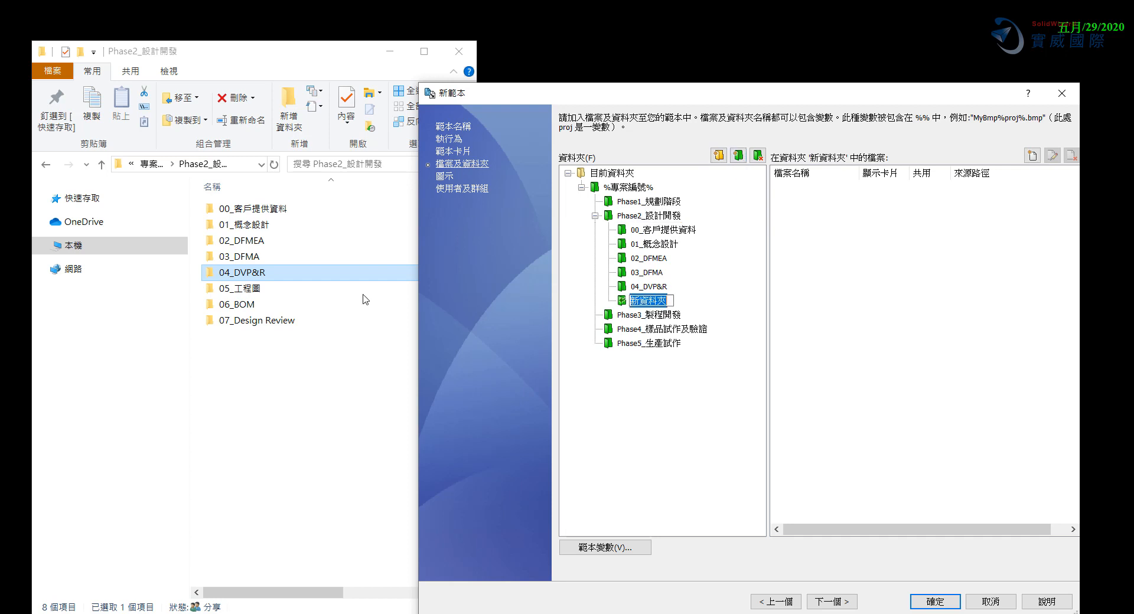
pyautogui.click(267, 289)
pyautogui.press('F2')
pyautogui.hotkey('ctrl', 'c')
pyautogui.click(650, 301)
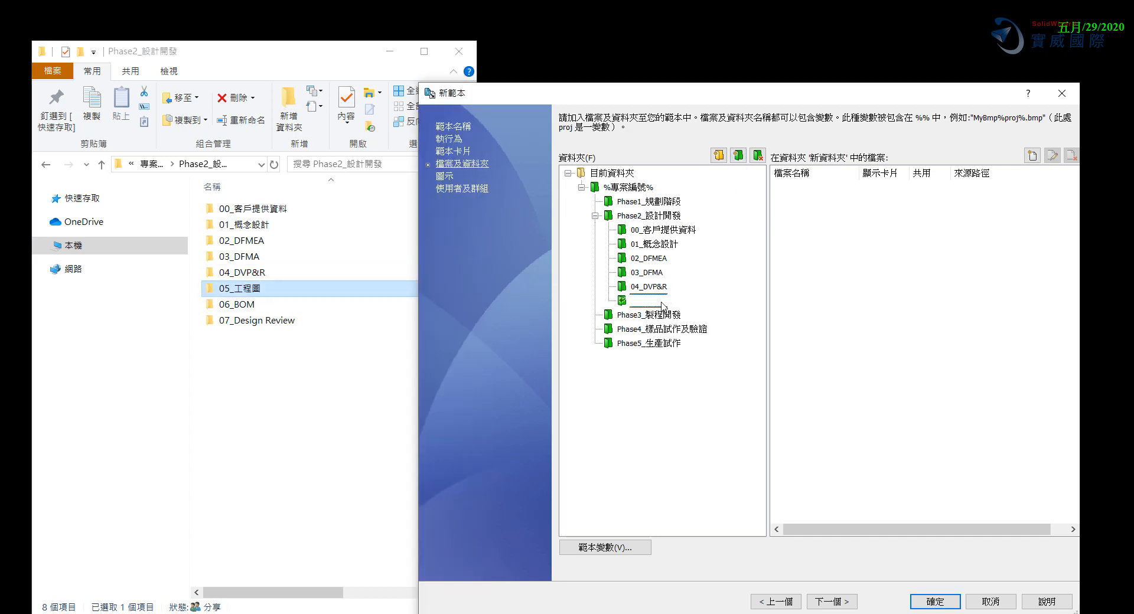
pyautogui.press('Return')
# Add a subfolder under Phase2_設計開發 in the template and name it 06_BOM, copied from the source folder
pyautogui.click(648, 215)
pyautogui.click(737, 156)
pyautogui.click(275, 306)
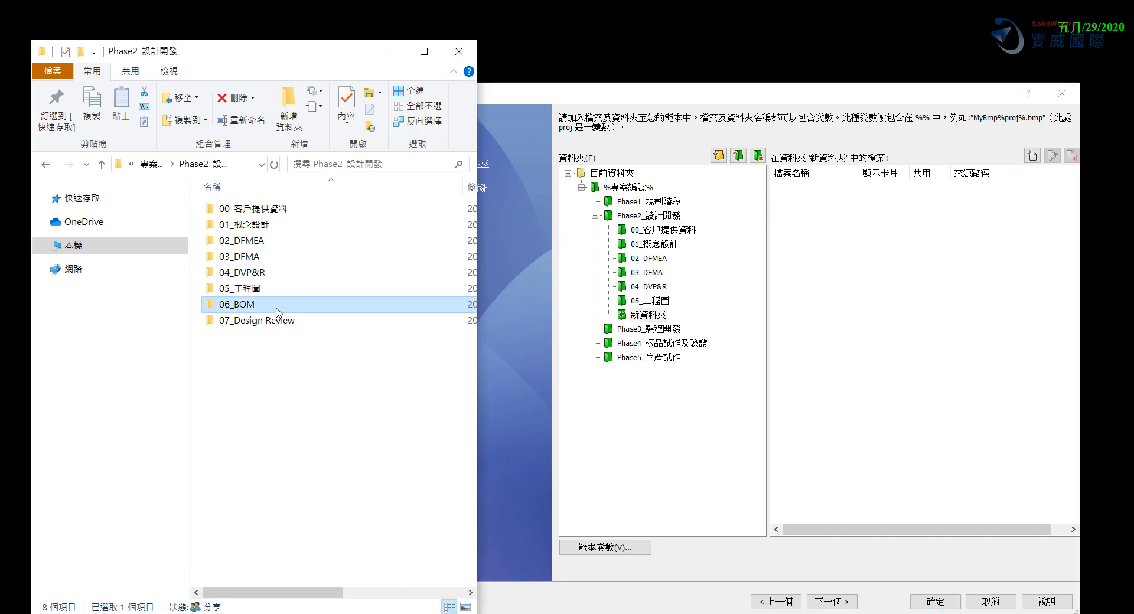
pyautogui.press('F2')
pyautogui.hotkey('ctrl', 'c')
pyautogui.click(659, 315)
pyautogui.press('F2')
pyautogui.hotkey('ctrl', 'v')
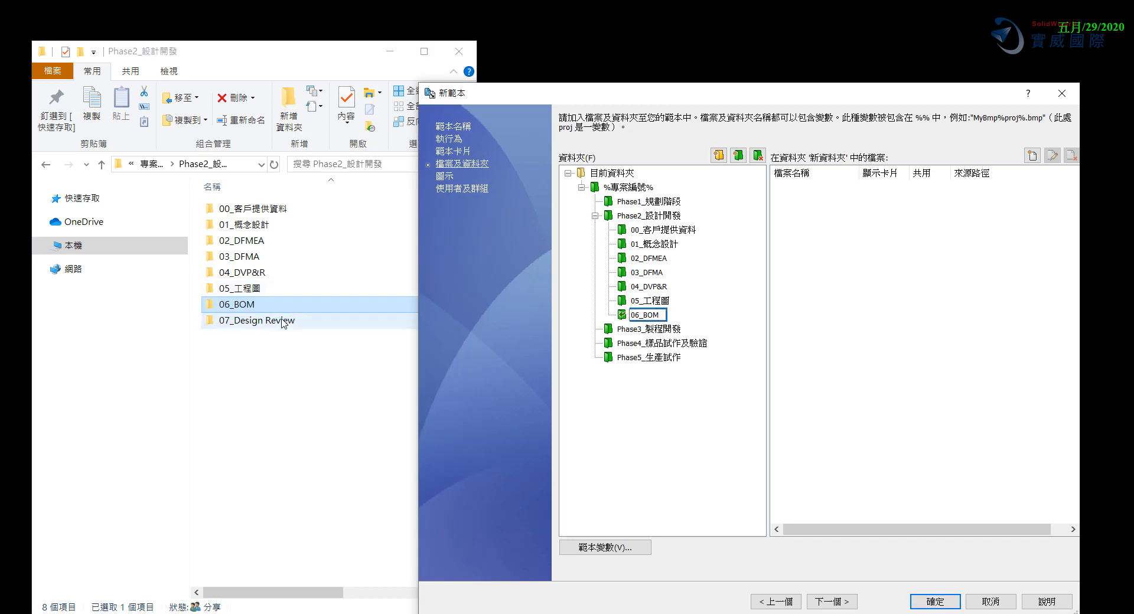
# Copy the source folder name 07_Design Review and add a subfolder with that name under Phase2_設計開發 in the template
pyautogui.click(279, 323)
pyautogui.press('F2')
pyautogui.hotkey('ctrl', 'c')
pyautogui.click(647, 217)
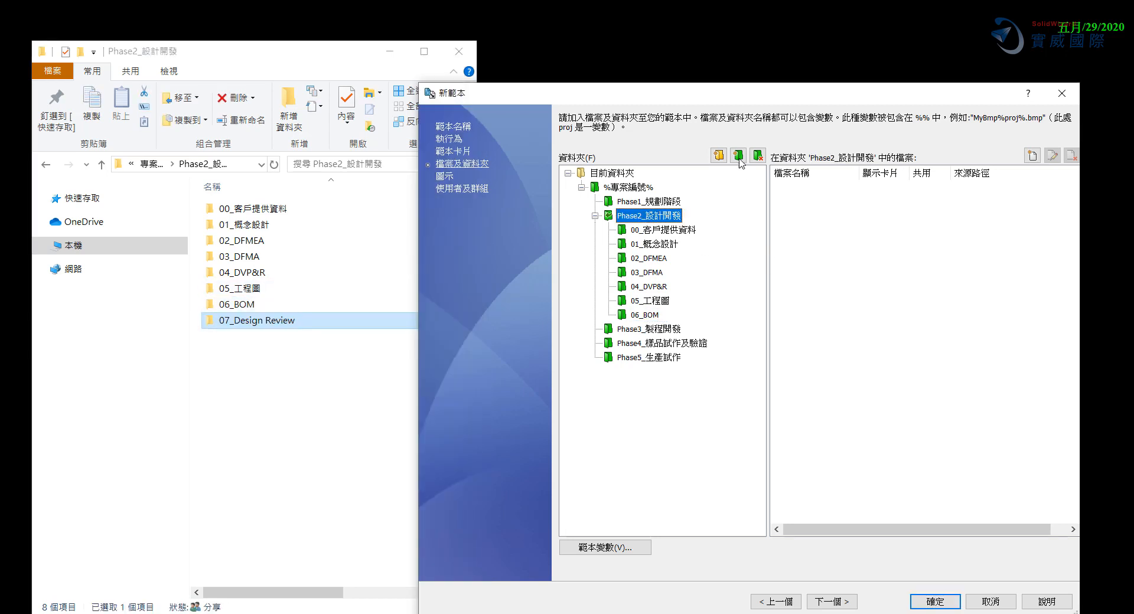
pyautogui.click(739, 156)
pyautogui.hotkey('ctrl', 'v')
pyautogui.click(328, 381)
# Open the source folder Phase3_製程開發 and add its 01_製程流程圖 subfolder under Phase3_製程開發 in the template
pyautogui.click(153, 165)
pyautogui.doubleClick(254, 240)
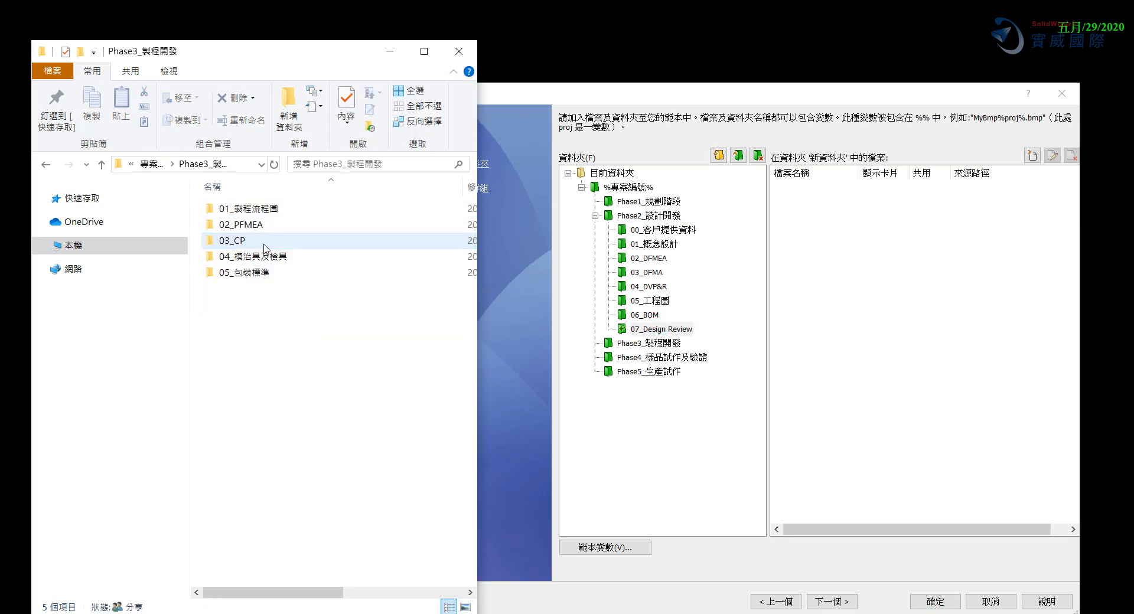
pyautogui.click(594, 217)
pyautogui.click(626, 231)
pyautogui.click(738, 156)
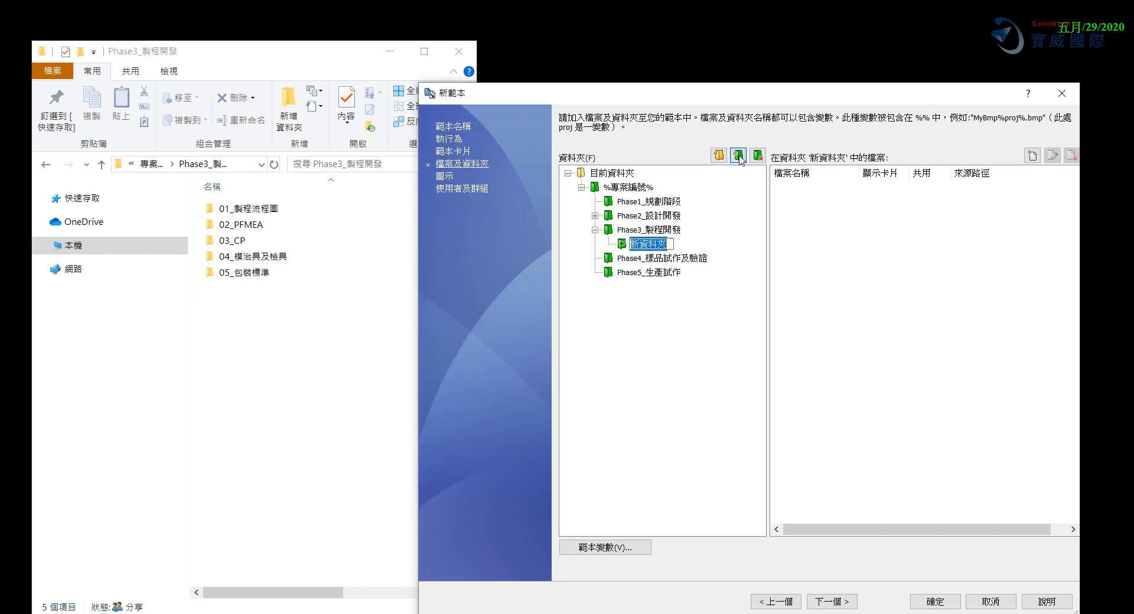
pyautogui.click(300, 210)
pyautogui.press('F2')
pyautogui.hotkey('ctrl', 'c')
pyautogui.click(658, 243)
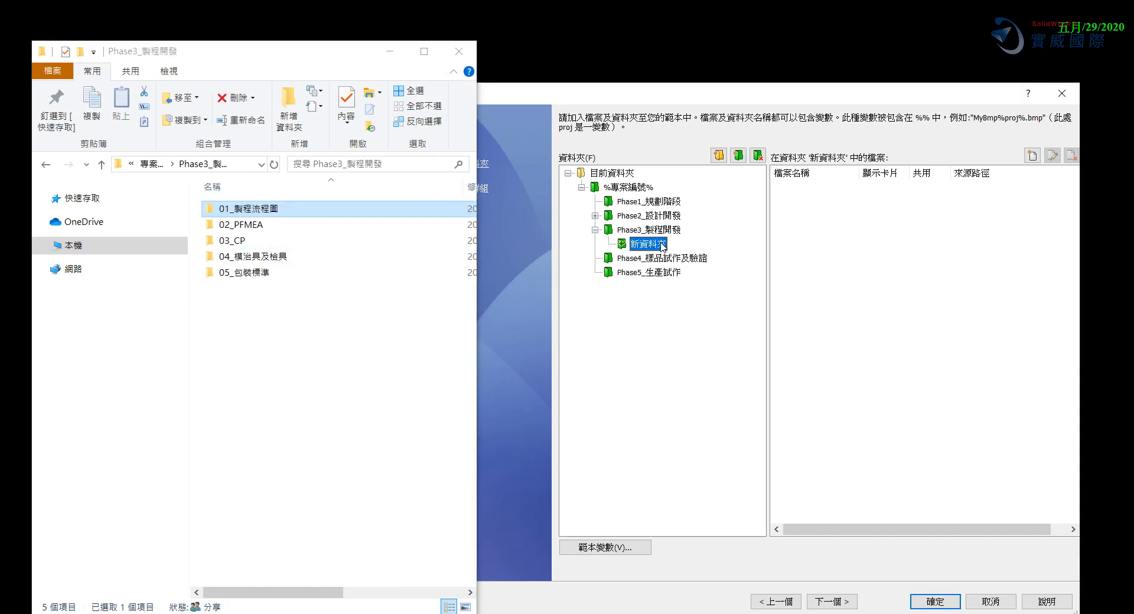
pyautogui.hotkey('ctrl', 'v')
# Add a 02_PFMEA subfolder under Phase3_製程開發 in the template, using the source folder's name
pyautogui.click(669, 231)
pyautogui.click(268, 230)
pyautogui.press('F2')
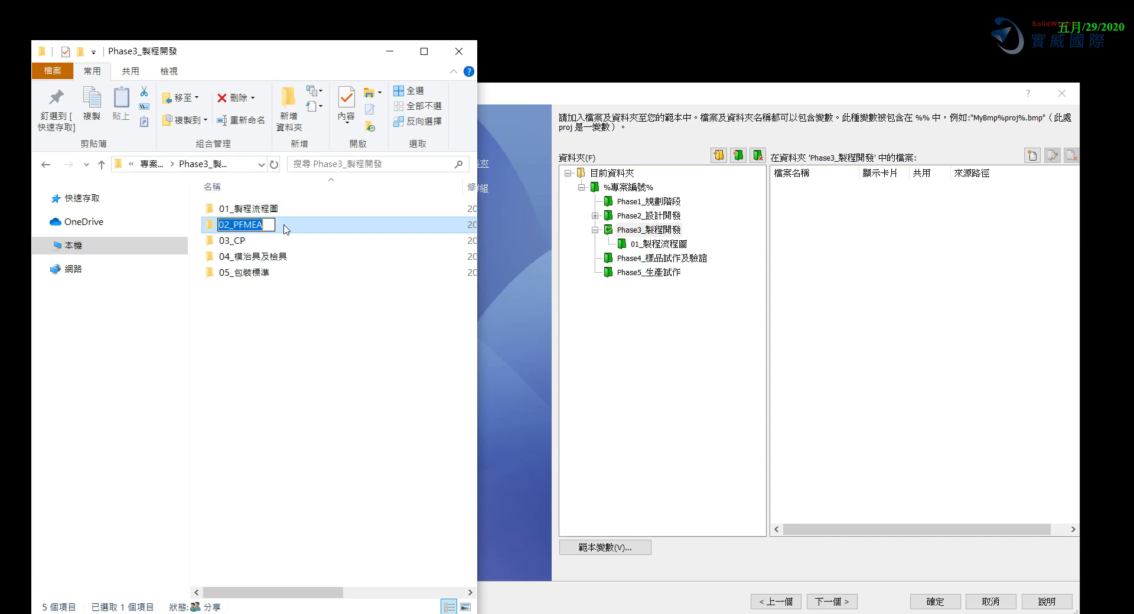
pyautogui.hotkey('ctrl', 'c')
pyautogui.click(738, 156)
pyautogui.hotkey('ctrl', 'v')
# Copy the source folder name 03_CP and add a subfolder with that name under Phase3_製程開發 in the template
pyautogui.click(232, 240)
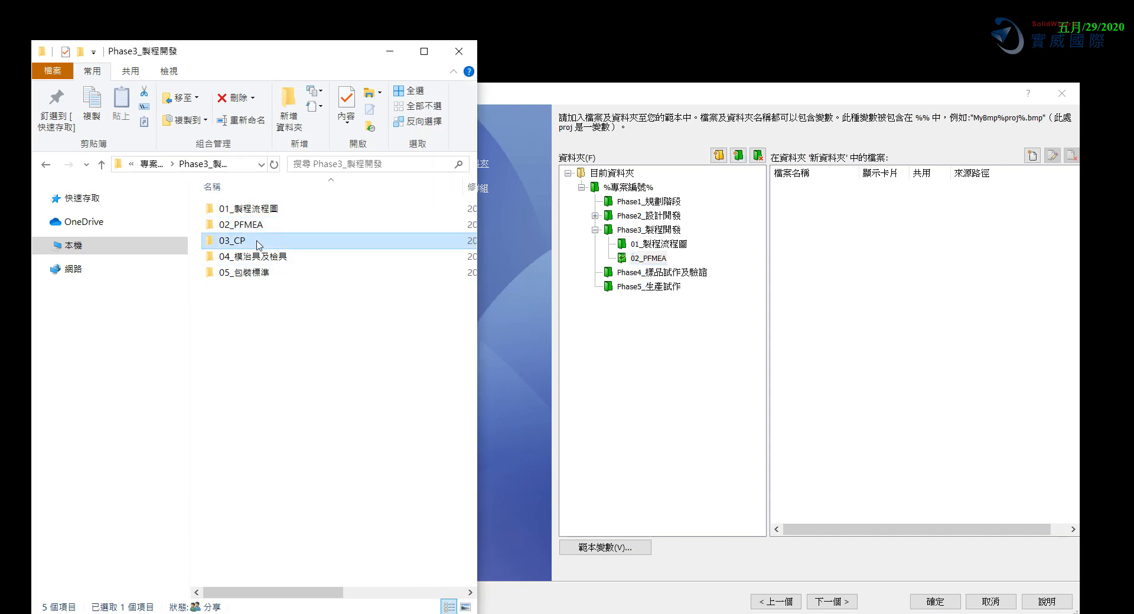
pyautogui.press('F2')
pyautogui.hotkey('ctrl', 'c')
pyautogui.click(621, 230)
pyautogui.click(738, 156)
pyautogui.hotkey('ctrl', 'v')
# Copy the source folder name 04_模治具及檢具 and add a subfolder with that name under Phase3_製程開發 in the template
pyautogui.click(303, 258)
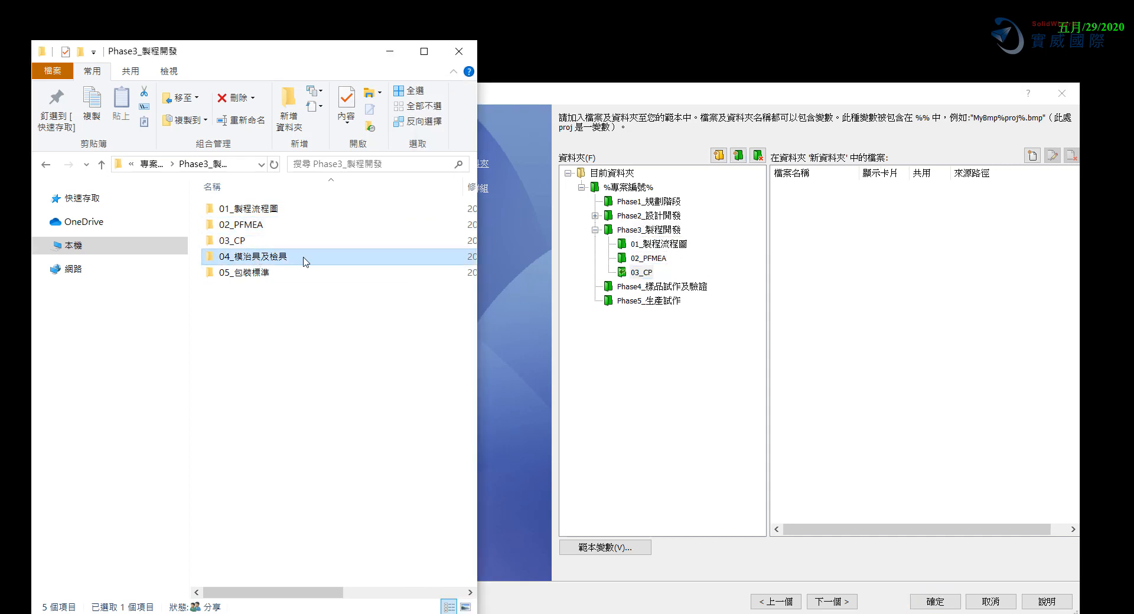
pyautogui.press('F2')
pyautogui.hotkey('ctrl', 'c')
pyautogui.click(637, 231)
pyautogui.click(739, 156)
pyautogui.hotkey('ctrl', 'v')
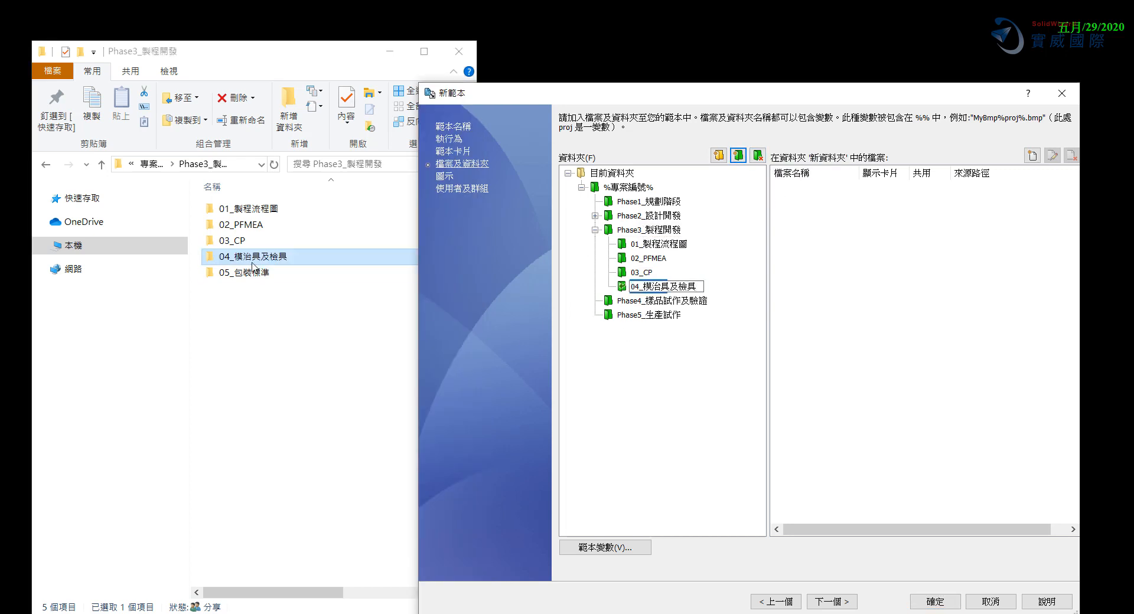
# Copy the source folder name 05_包裝標準 and add a subfolder with that name under Phase3_製程開發 in the template
pyautogui.click(278, 275)
pyautogui.press('F2')
pyautogui.hotkey('ctrl', 'c')
pyautogui.click(626, 231)
pyautogui.click(738, 156)
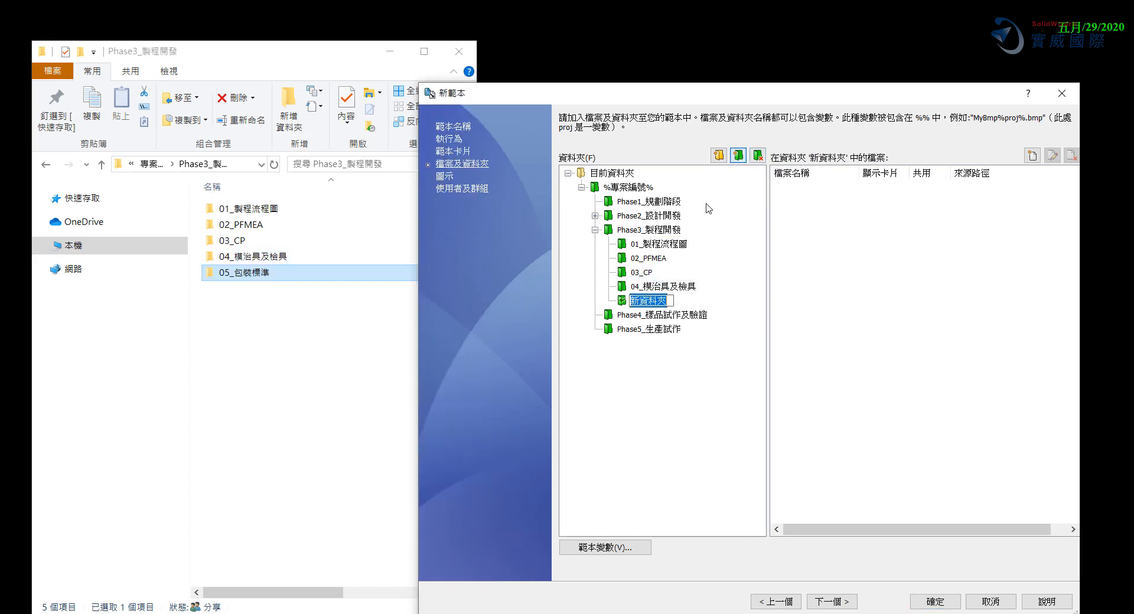
pyautogui.hotkey('ctrl', 'v')
pyautogui.click(311, 341)
# Open the source folder Phase4_樣品試作及驗證 and add its 01_試作記錄 subfolder under Phase4_樣品試作及驗證 in the template
pyautogui.click(149, 164)
pyautogui.doubleClick(254, 256)
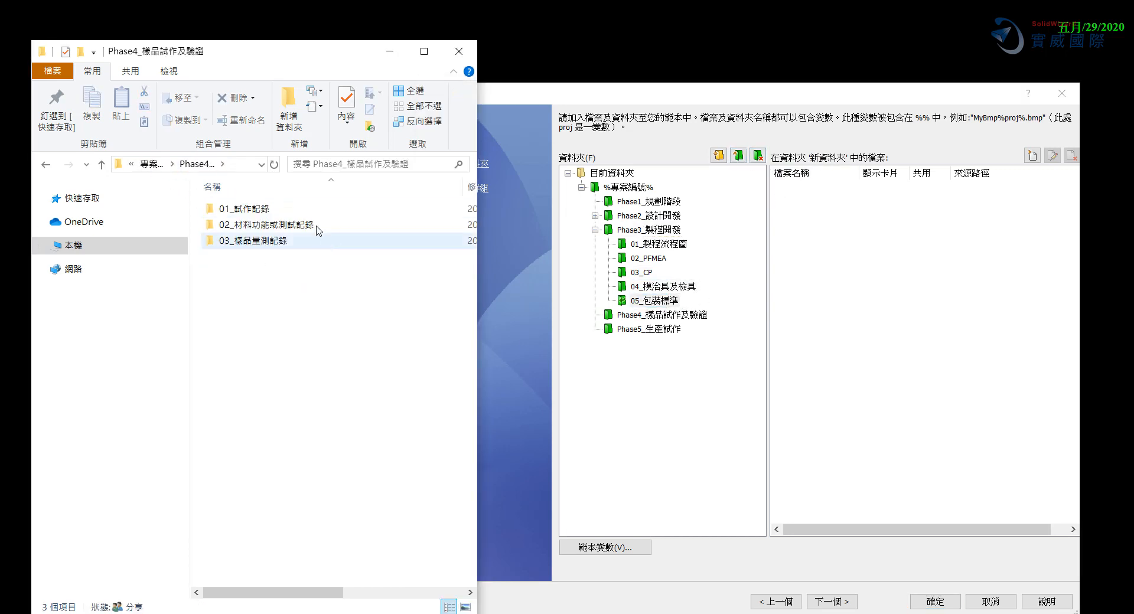
pyautogui.click(278, 210)
pyautogui.press('F2')
pyautogui.hotkey('ctrl', 'c')
pyautogui.click(595, 230)
pyautogui.click(662, 244)
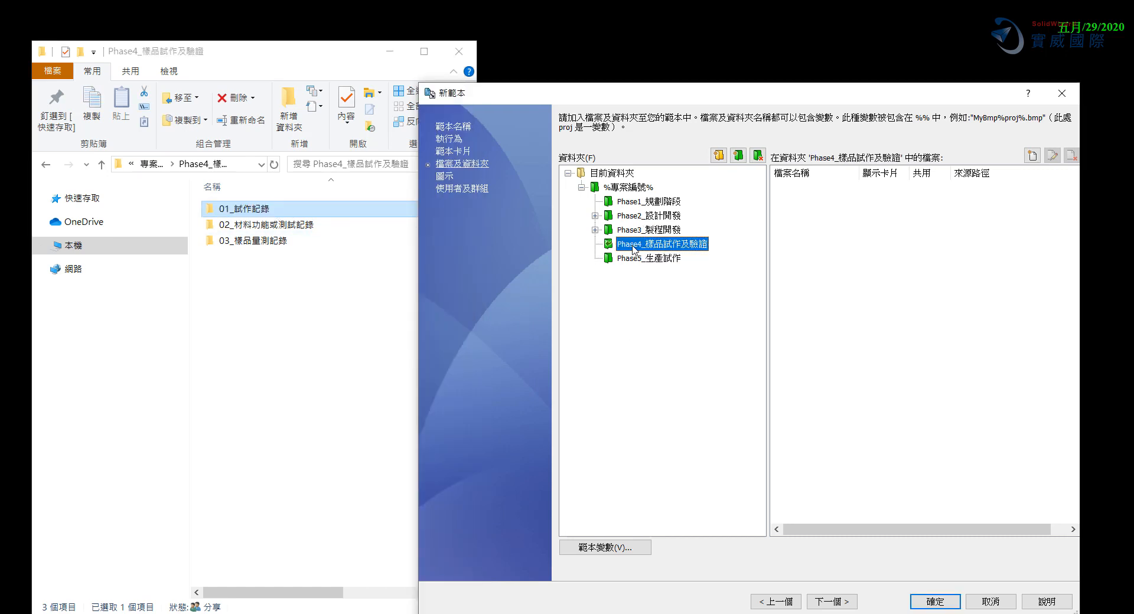
pyautogui.click(738, 156)
pyautogui.hotkey('ctrl', 'v')
# Copy the source folder name 02_材料功能或測試記錄 and add a subfolder with that name under Phase4_樣品試作及驗證 in the template
pyautogui.click(294, 230)
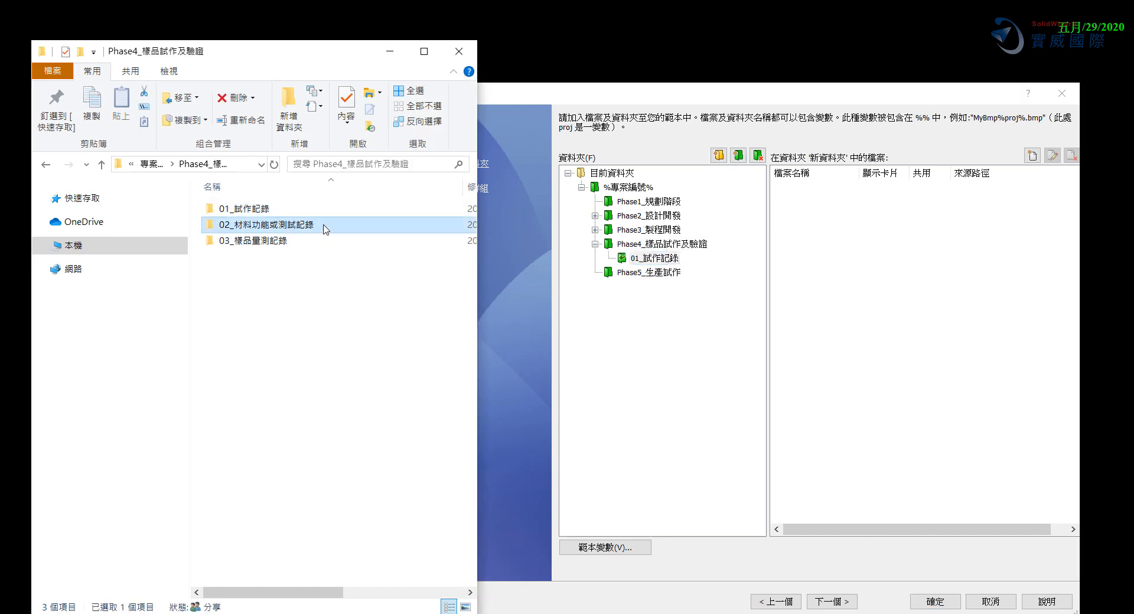
pyautogui.press('F2')
pyautogui.hotkey('ctrl', 'c')
pyautogui.click(662, 244)
pyautogui.click(739, 156)
pyautogui.hotkey('ctrl', 'v')
# Copy the source folder name 03_樣品量測記錄 and add a subfolder with that name under Phase4_樣品試作及驗證 in the template
pyautogui.click(294, 241)
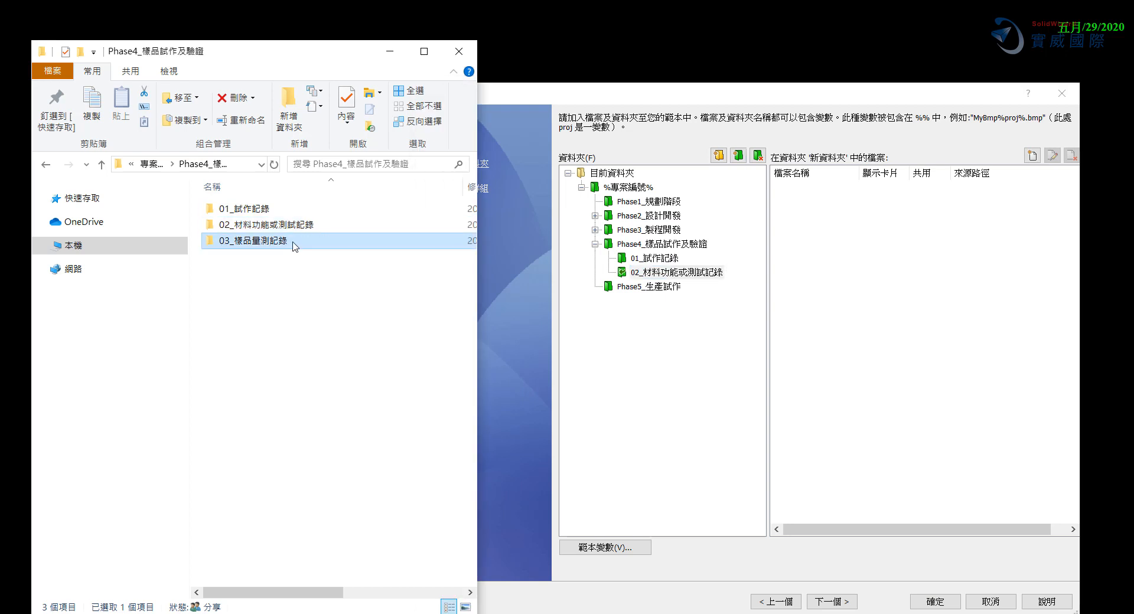
pyautogui.press('F2')
pyautogui.hotkey('ctrl', 'c')
pyautogui.click(629, 246)
pyautogui.click(738, 156)
pyautogui.hotkey('ctrl', 'v')
pyautogui.click(265, 257)
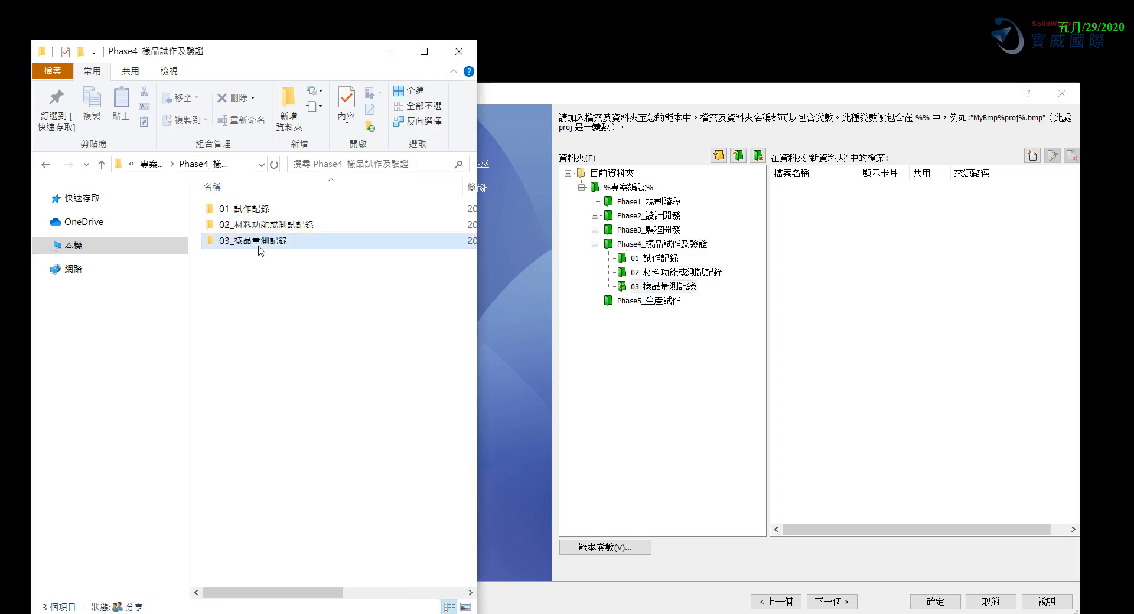
# Open the source folder Phase5_生產試作 and add its 01_試產前確認 subfolder under Phase5_生產試作 in the template
pyautogui.click(152, 164)
pyautogui.doubleClick(260, 273)
pyautogui.click(595, 244)
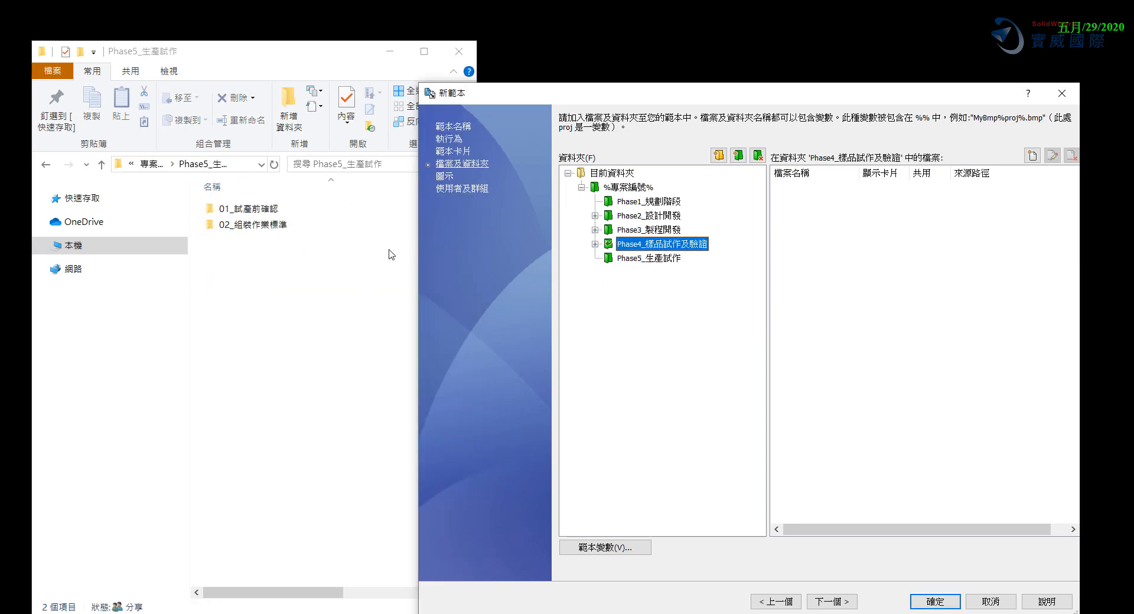
pyautogui.click(296, 210)
pyautogui.press('F2')
pyautogui.click(650, 260)
pyautogui.click(739, 156)
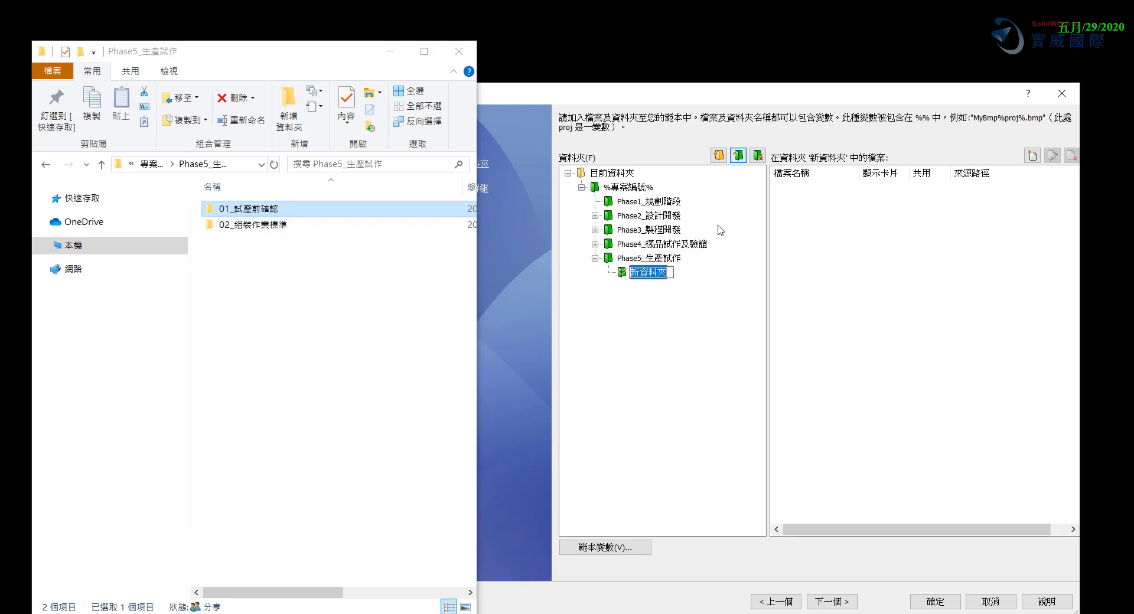
pyautogui.hotkey('ctrl', 'v')
# Copy the source folder name 02_組裝作業標準 and add a subfolder with that name under Phase5_生產試作 in the template
pyautogui.click(305, 229)
pyautogui.press('F2')
pyautogui.hotkey('ctrl', 'c')
pyautogui.click(649, 258)
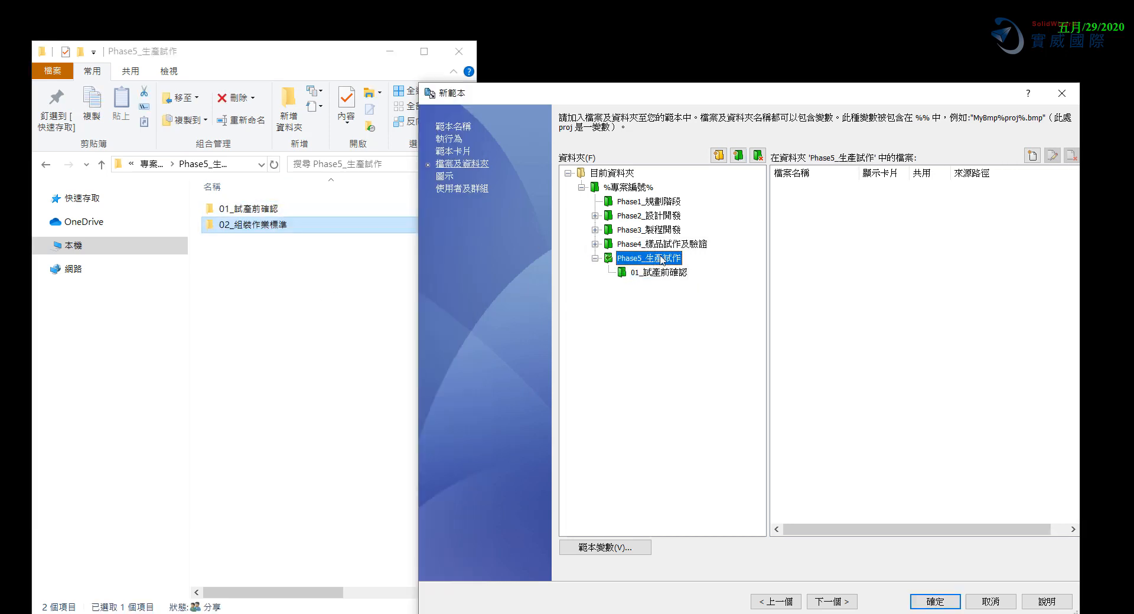
pyautogui.click(738, 156)
pyautogui.hotkey('ctrl', 'v')
# Expand the phase folders in the template to review the complete folder structure, and collapse them again
pyautogui.click(595, 244)
pyautogui.click(595, 229)
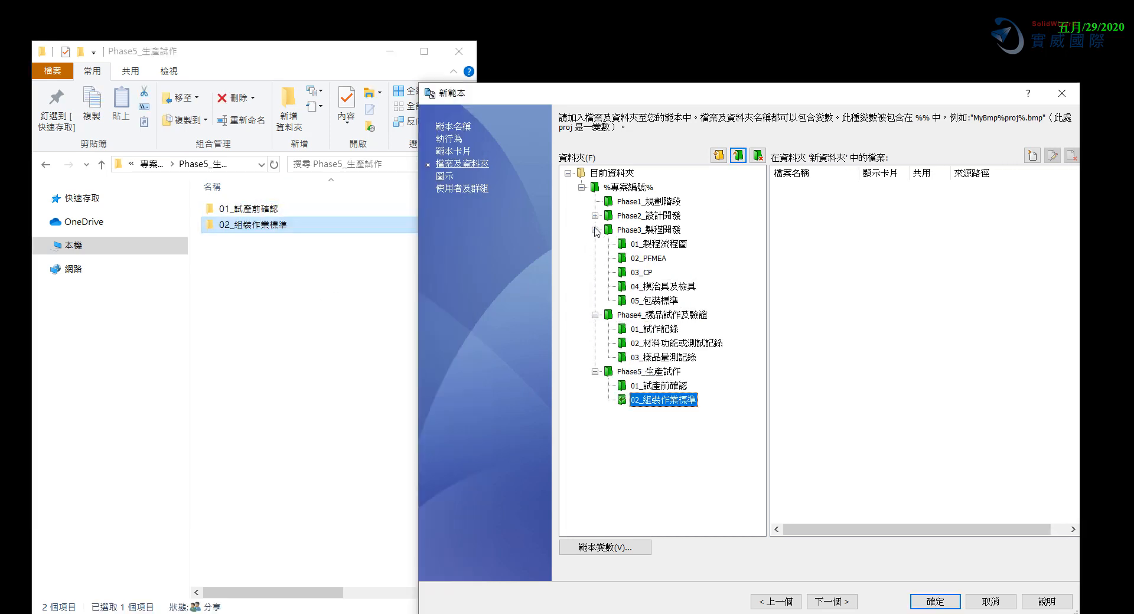
pyautogui.click(595, 215)
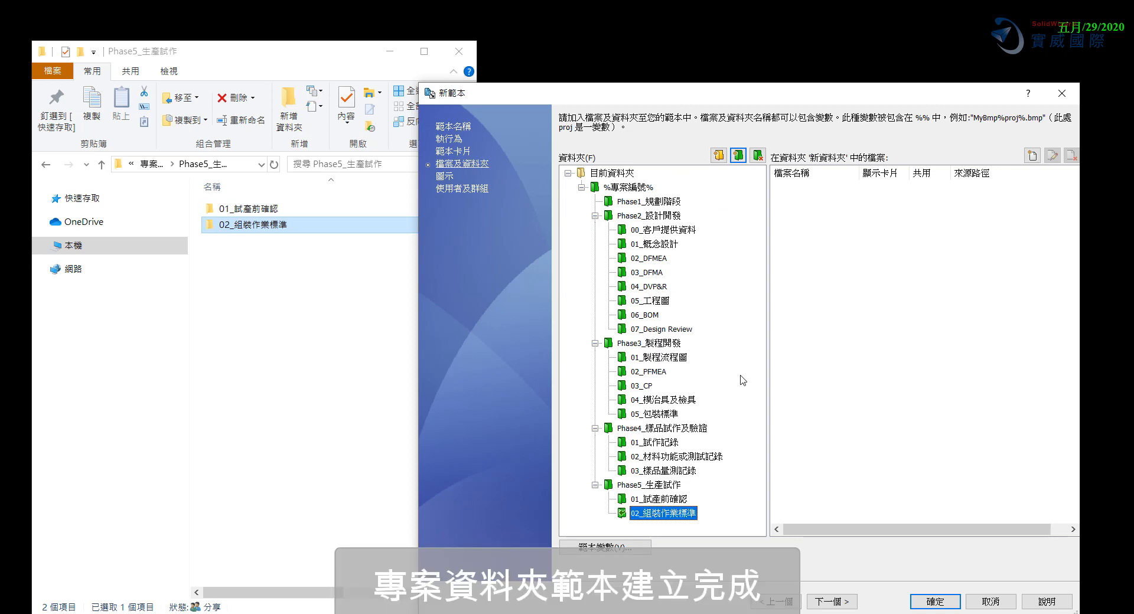
pyautogui.click(594, 216)
pyautogui.click(595, 230)
pyautogui.click(595, 244)
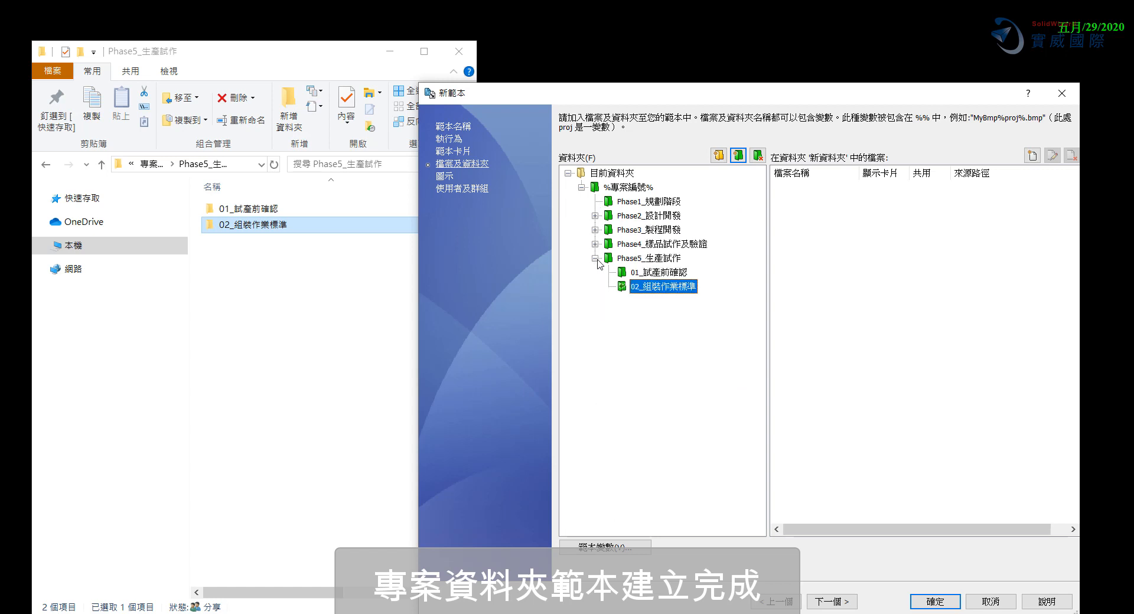
pyautogui.click(595, 258)
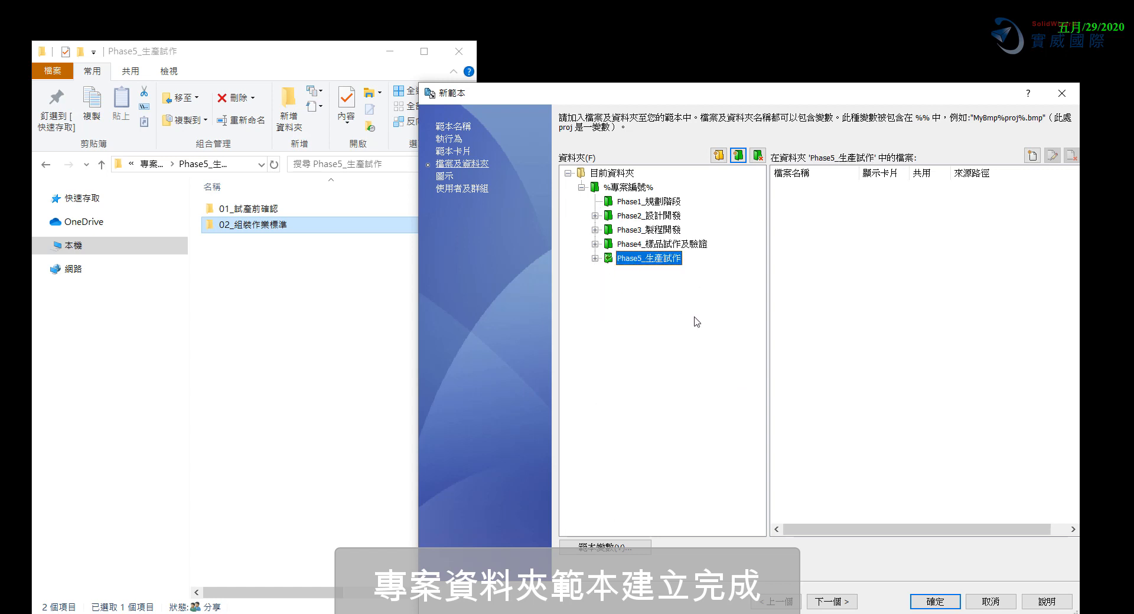
# Use the .cvs file extension for the template's icon and proceed to the users and groups settings
pyautogui.click(844, 599)
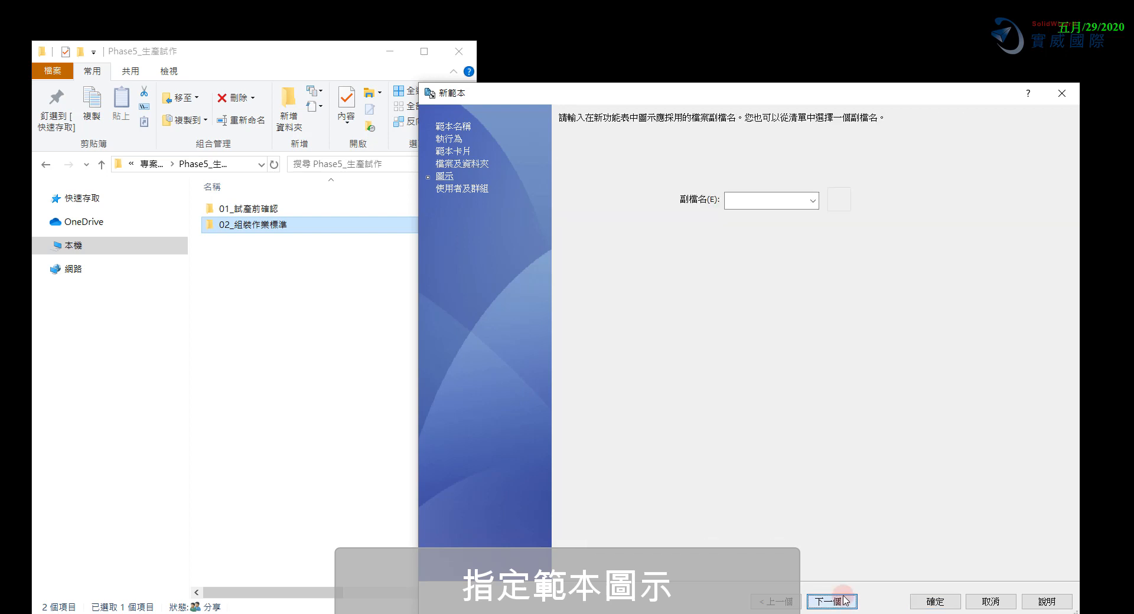
pyautogui.click(814, 200)
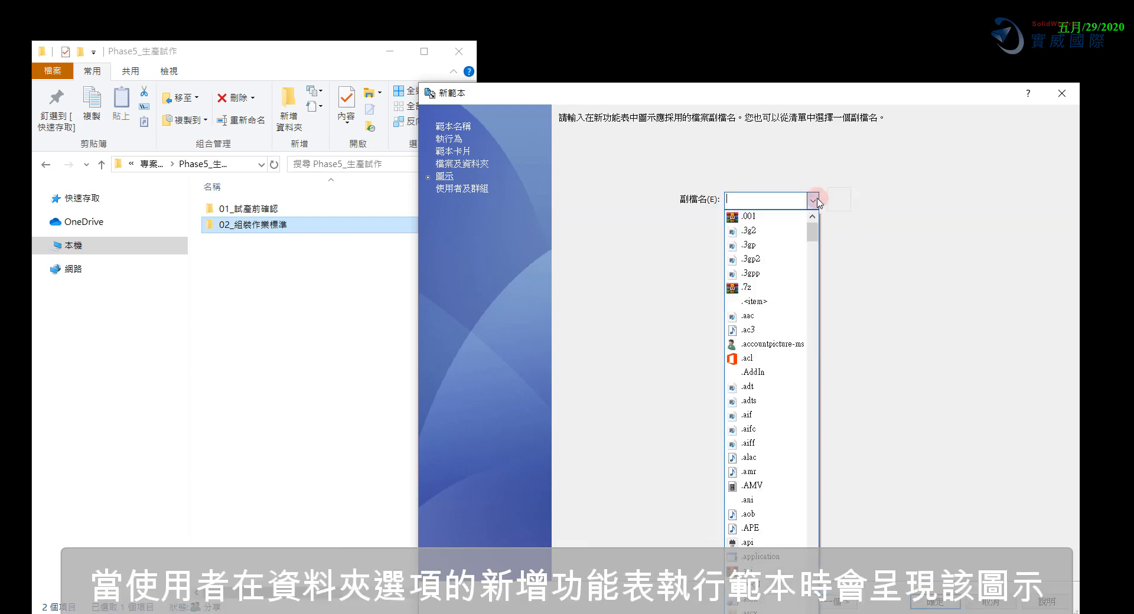
pyautogui.scroll(-10, 786, 313)
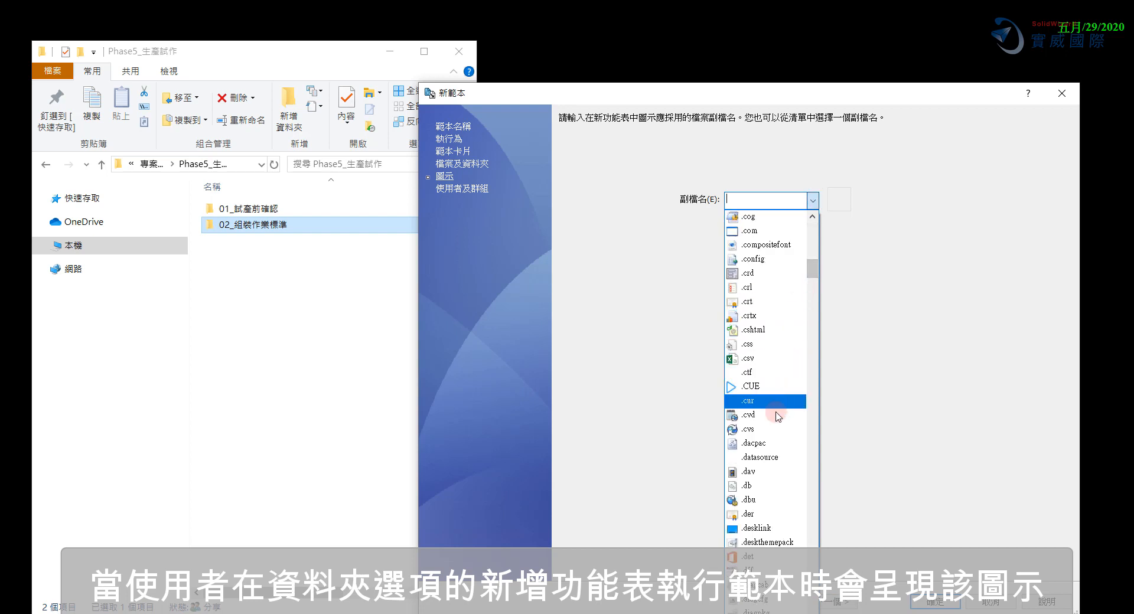
pyautogui.click(774, 430)
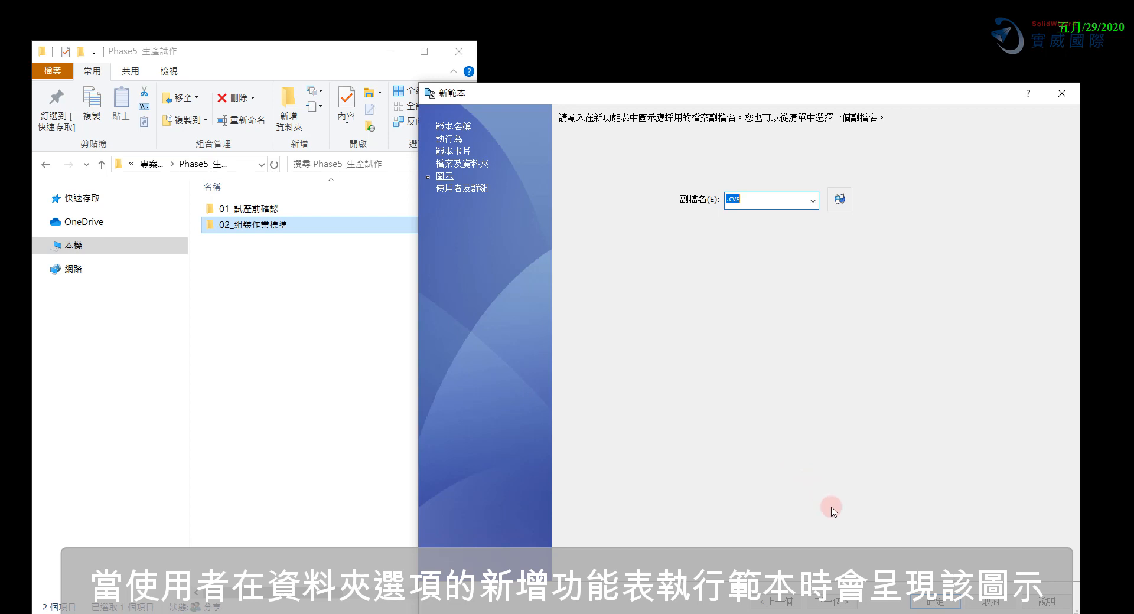
pyautogui.click(572, 241)
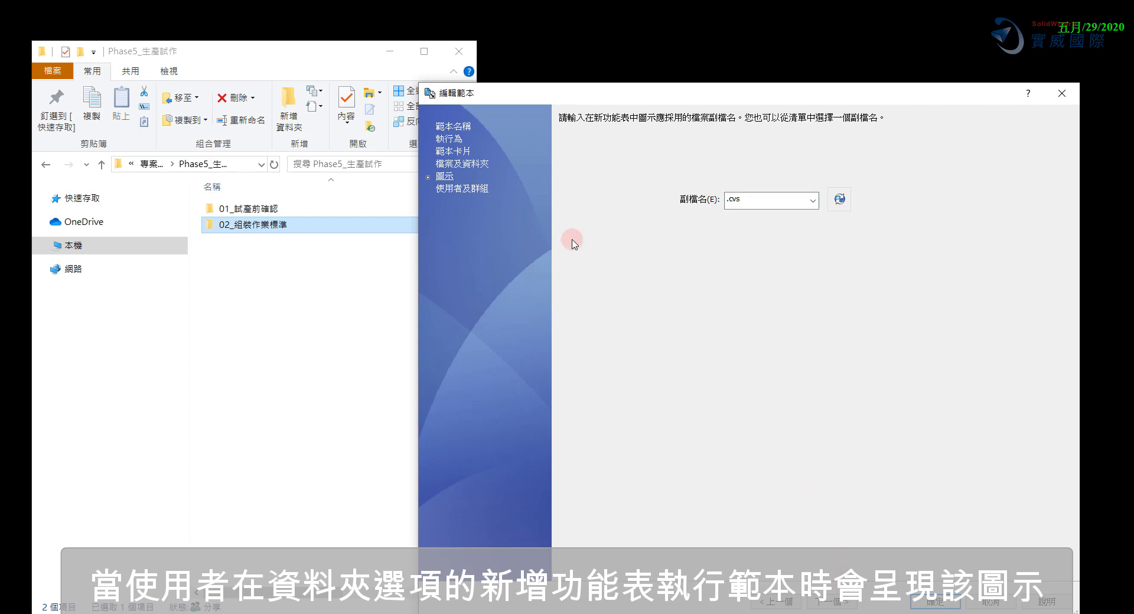
pyautogui.click(832, 601)
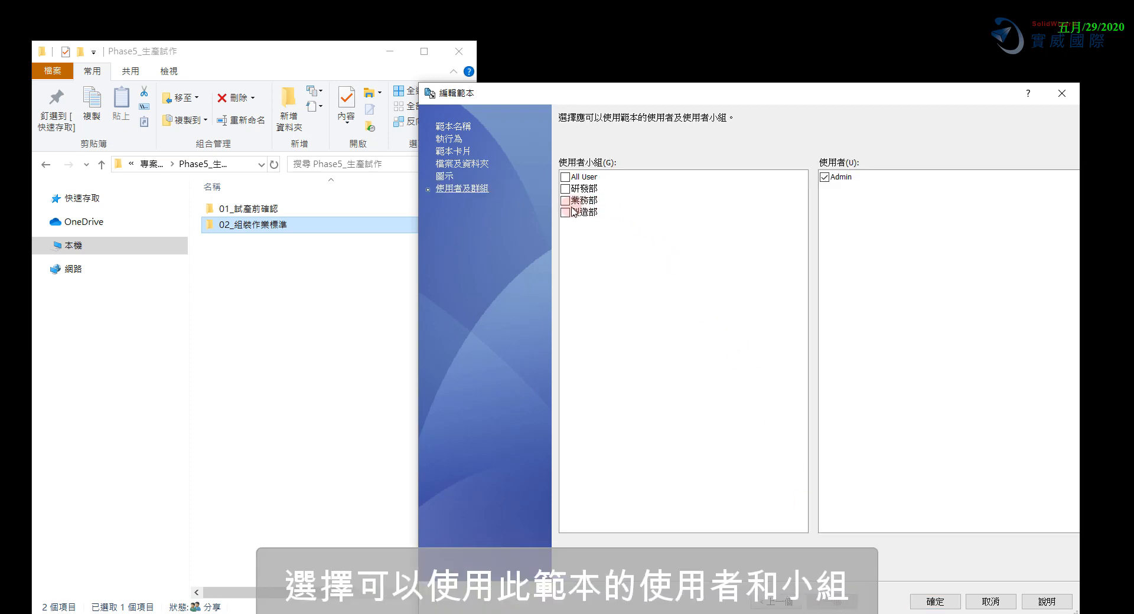
# Permit the 研發部 group to use the template, and save the finished template
pyautogui.click(565, 189)
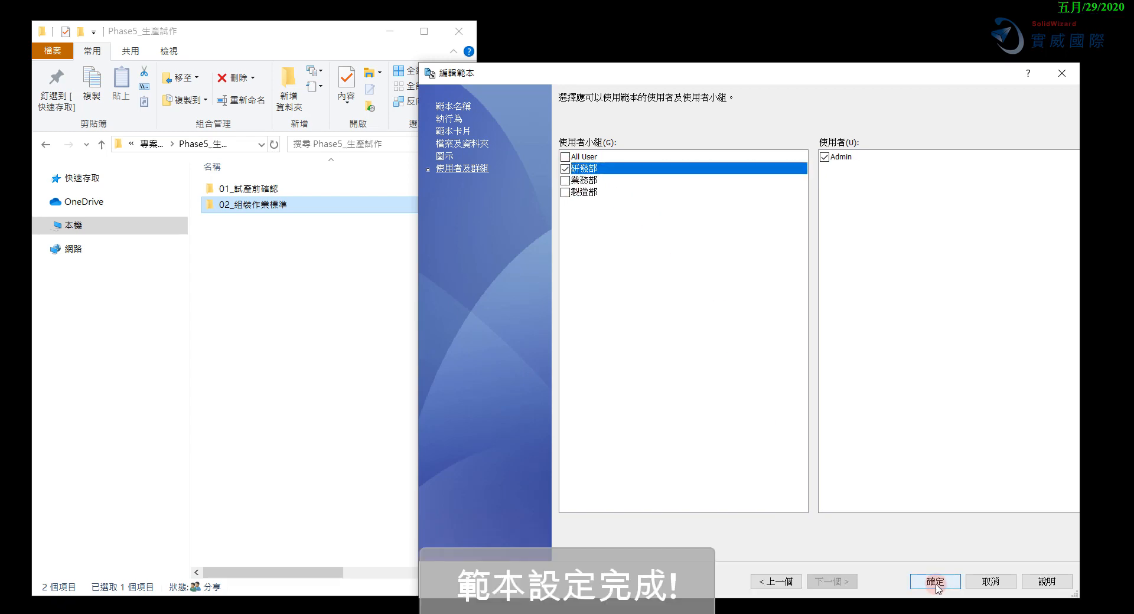
pyautogui.click(936, 582)
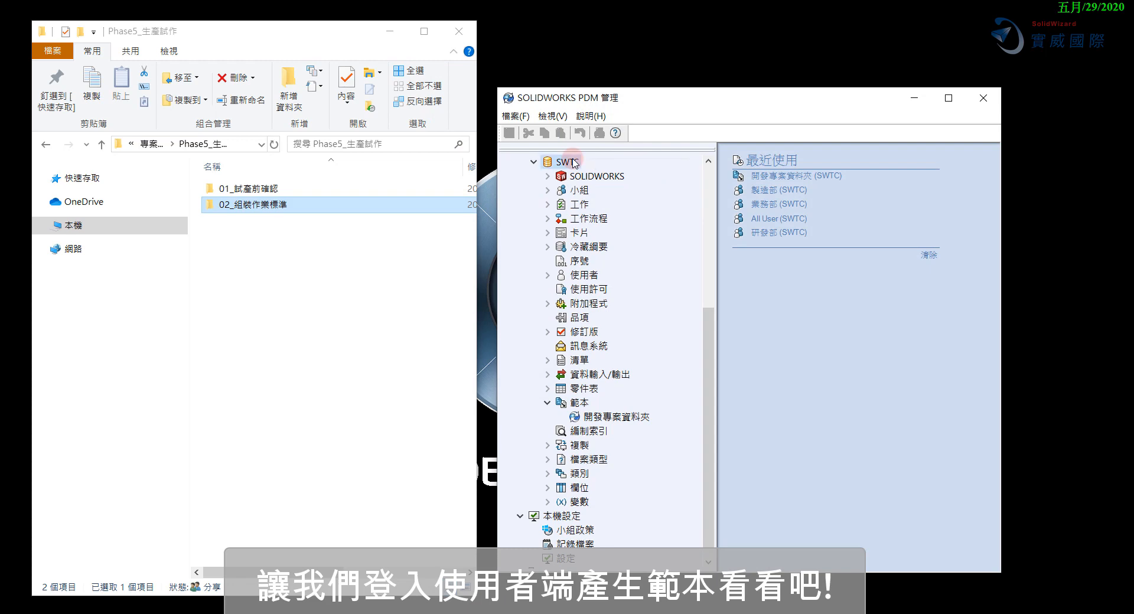
# Open the 研發部 folder in the SWTC vault and create a project there from the 開發專案資料夾 template with project number SWTC20200001
pyautogui.rightClick(572, 162)
pyautogui.click(619, 190)
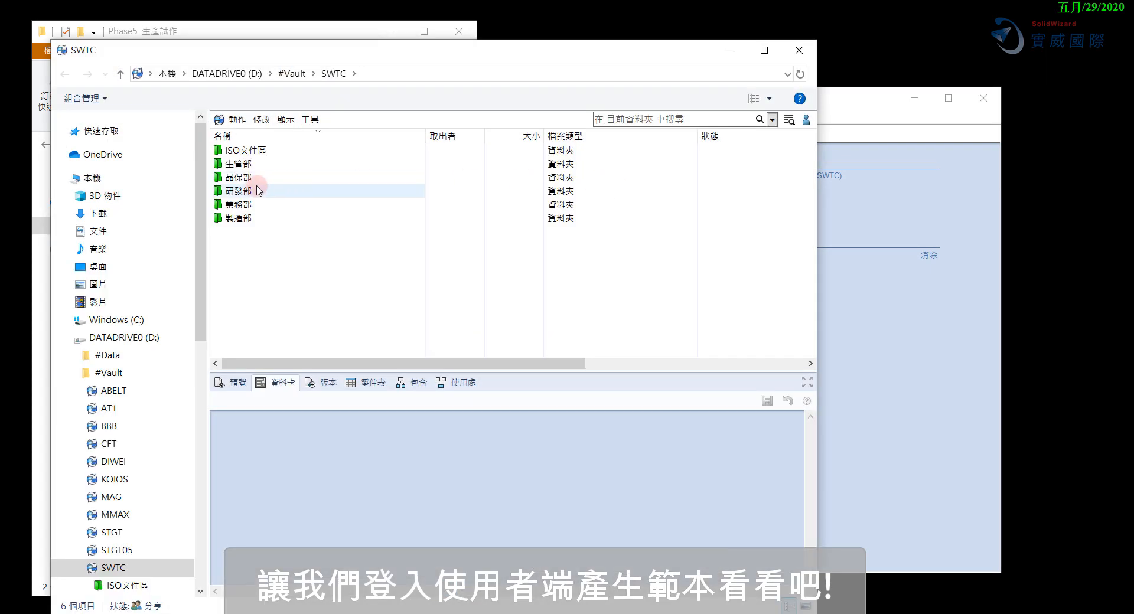
pyautogui.doubleClick(254, 189)
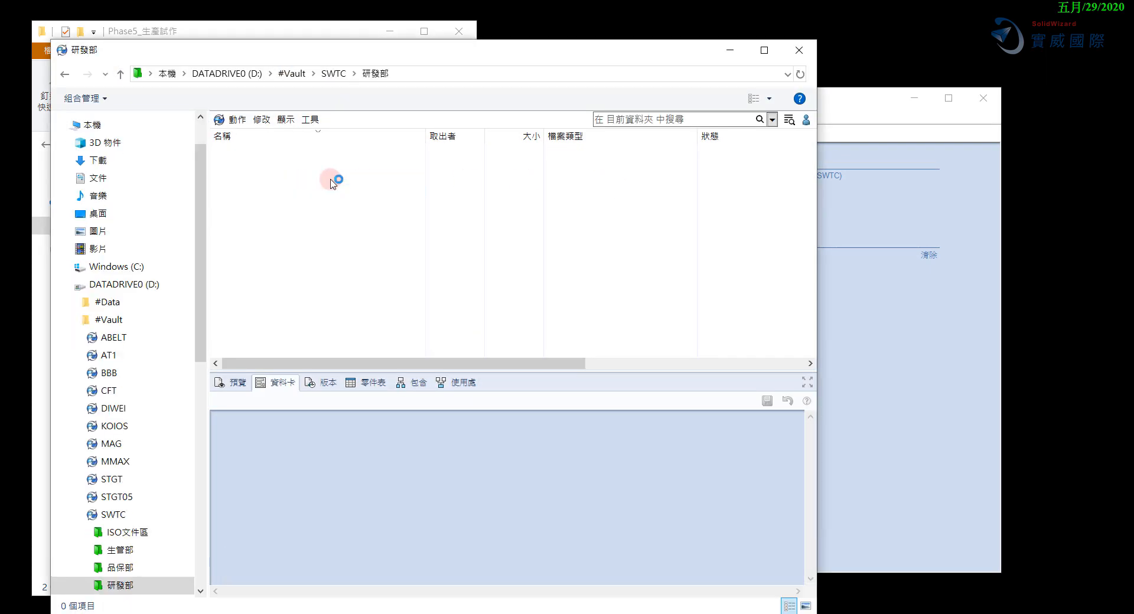
pyautogui.rightClick(330, 180)
pyautogui.click(392, 275)
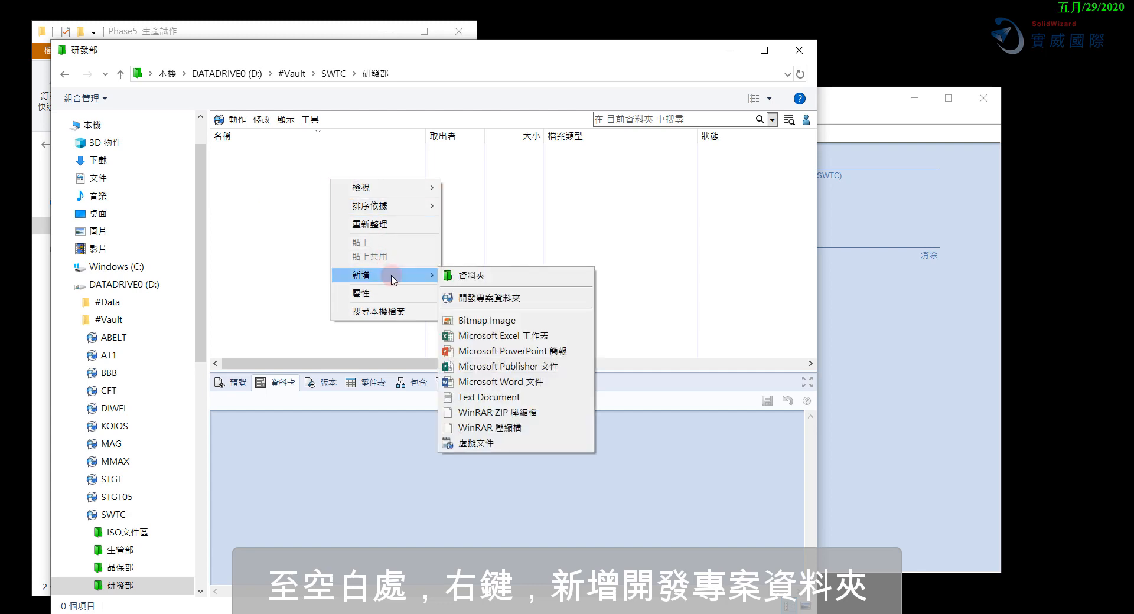
pyautogui.click(486, 298)
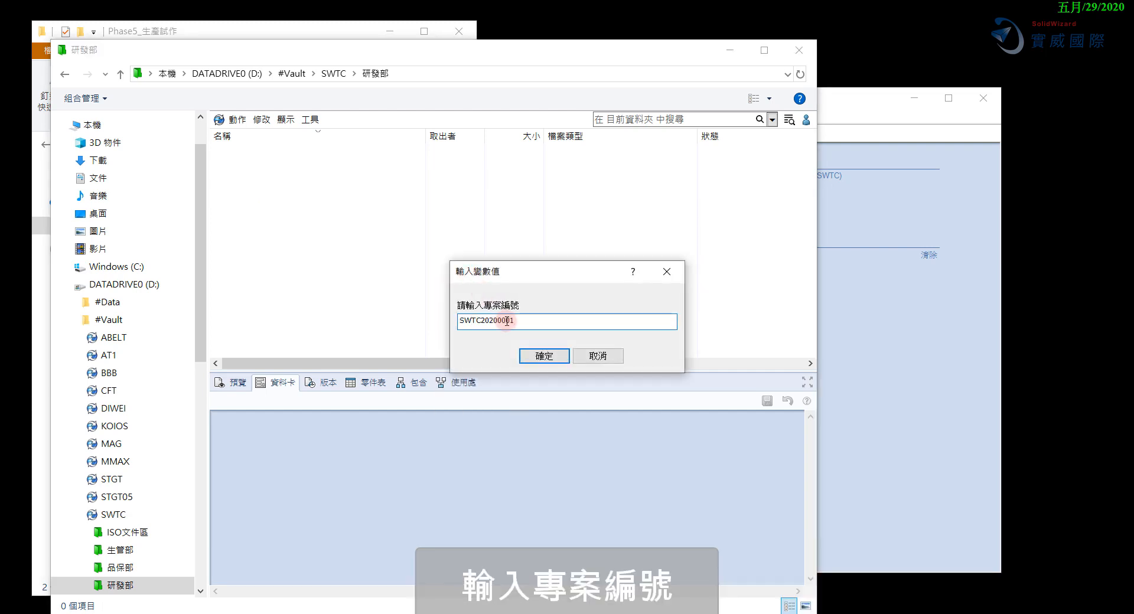
pyautogui.click(543, 355)
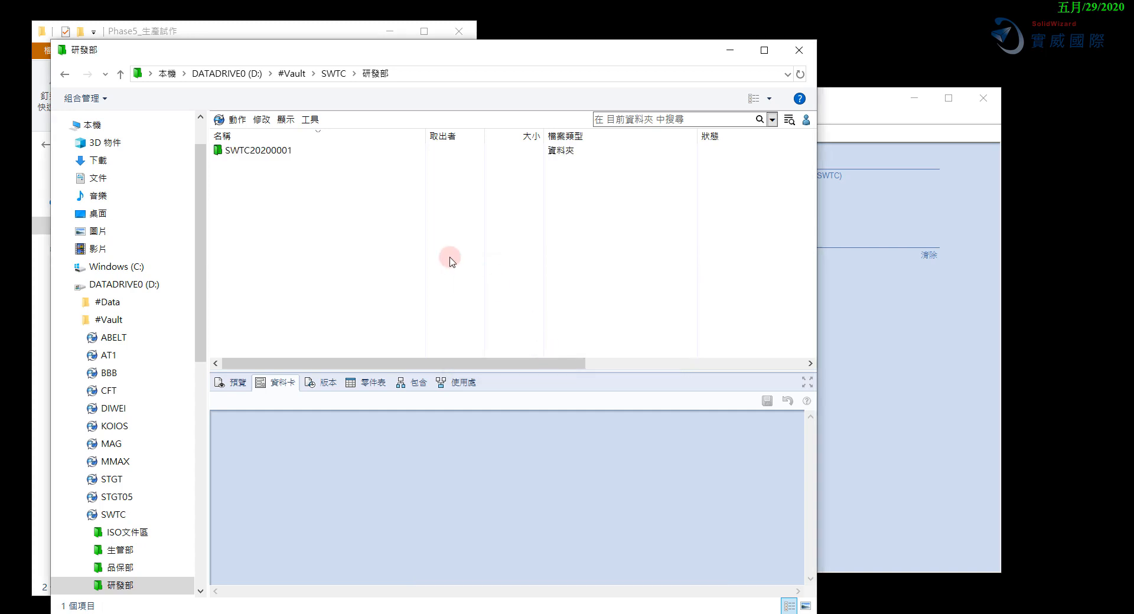
# Examine the phase folders and their subfolders inside SWTC20200001 to compare them with the template structure
pyautogui.doubleClick(254, 152)
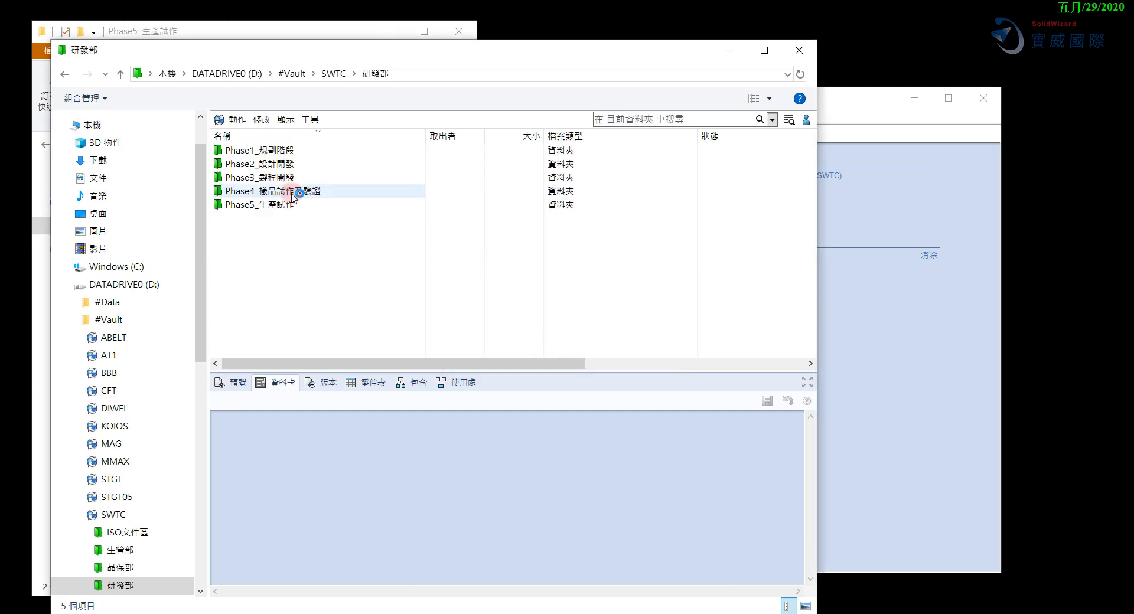
pyautogui.doubleClick(278, 152)
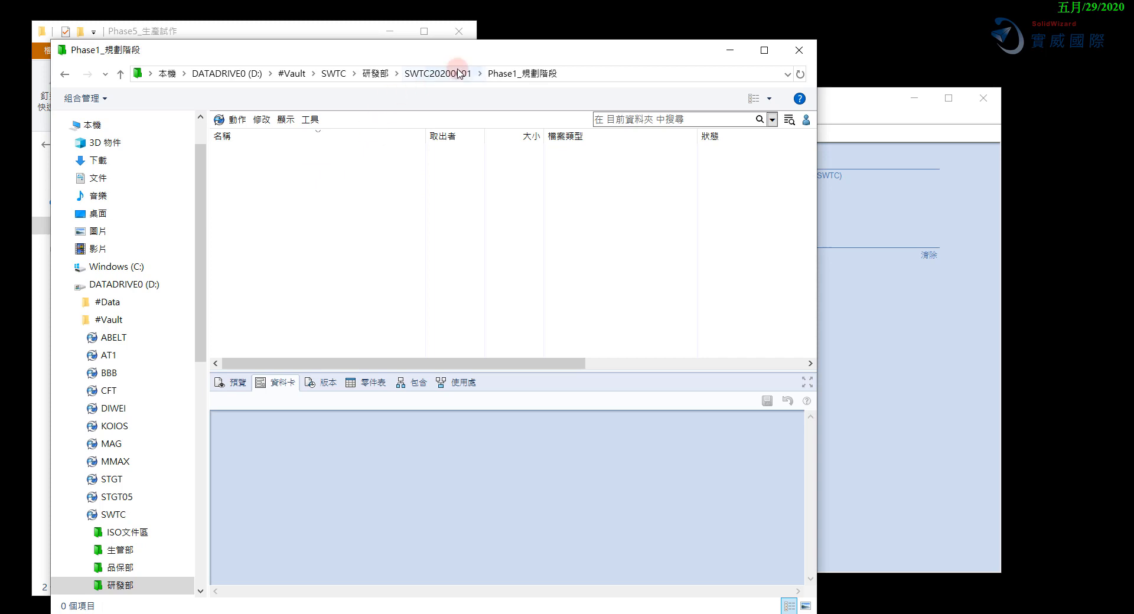
pyautogui.click(438, 73)
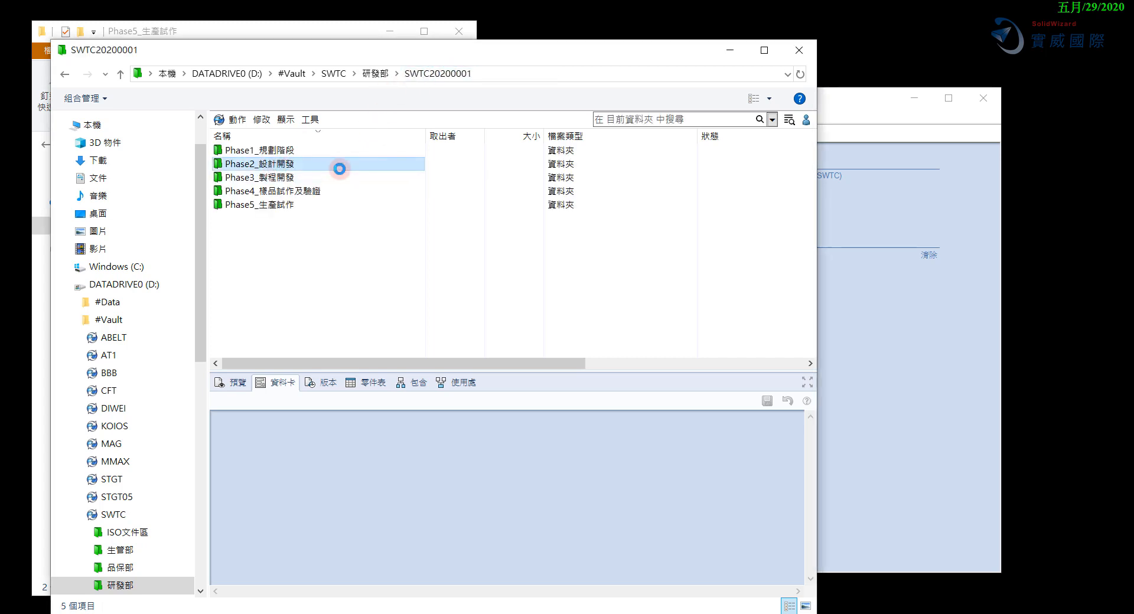
pyautogui.doubleClick(339, 164)
pyautogui.click(437, 73)
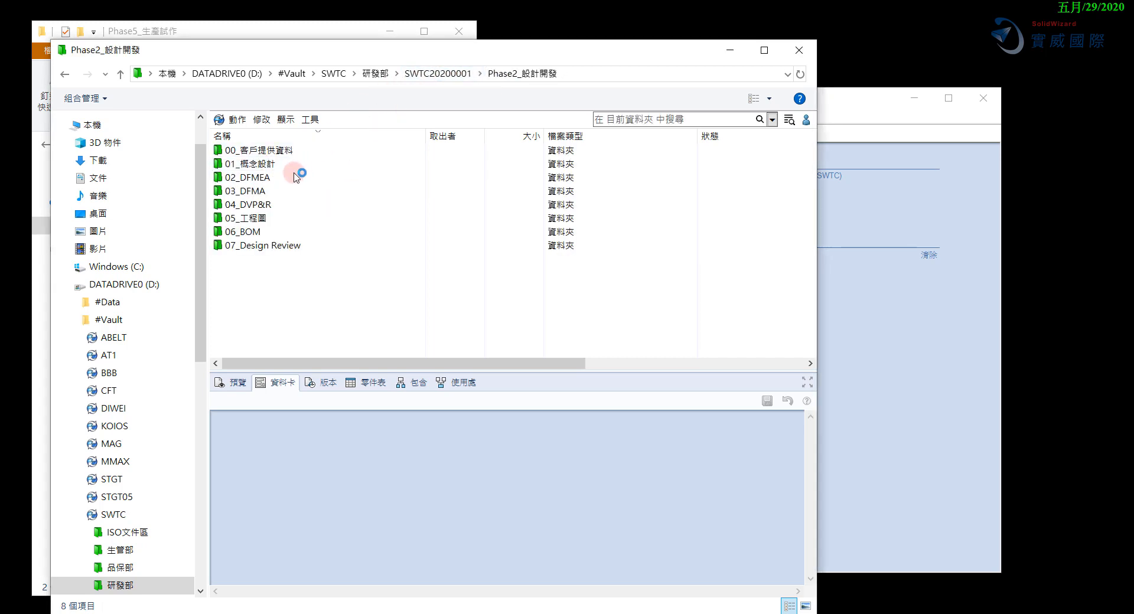
pyautogui.click(331, 177)
pyautogui.doubleClick(371, 171)
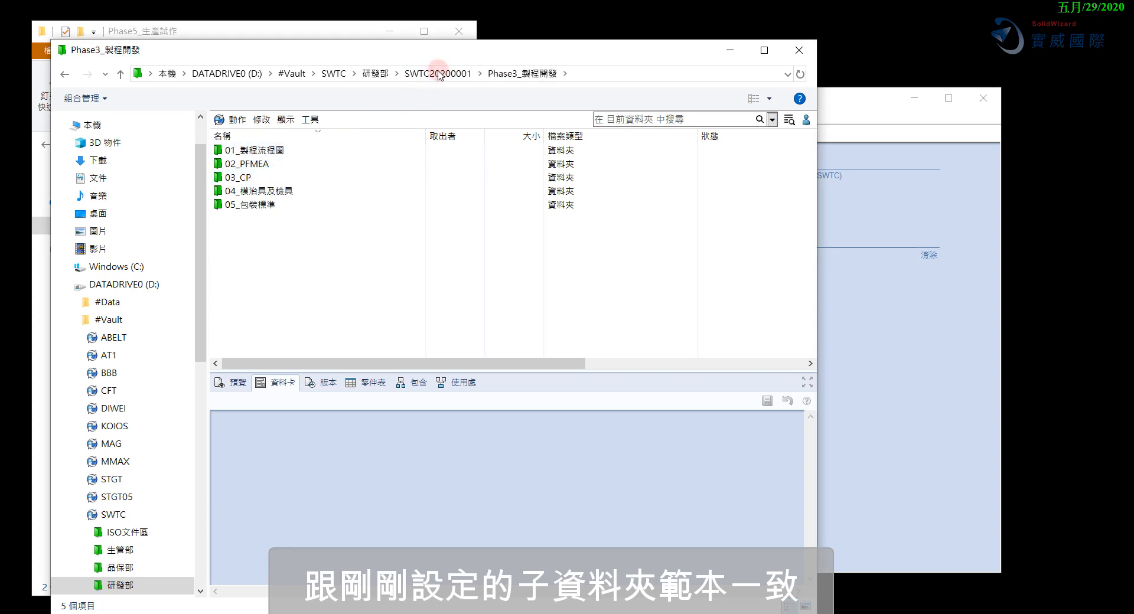
pyautogui.click(298, 199)
pyautogui.doubleClick(298, 193)
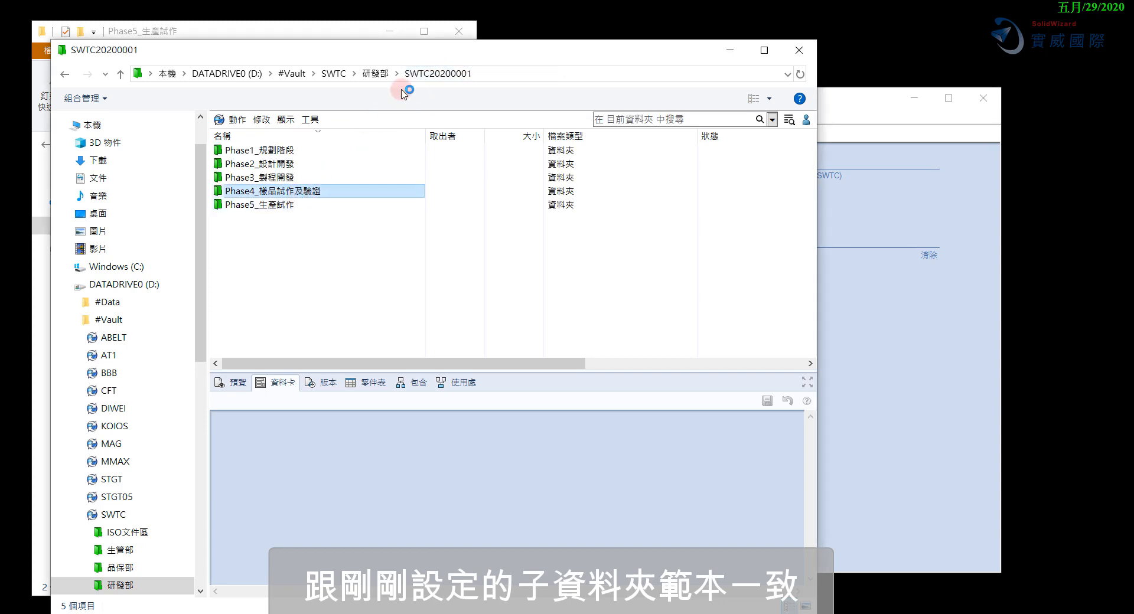
pyautogui.click(434, 74)
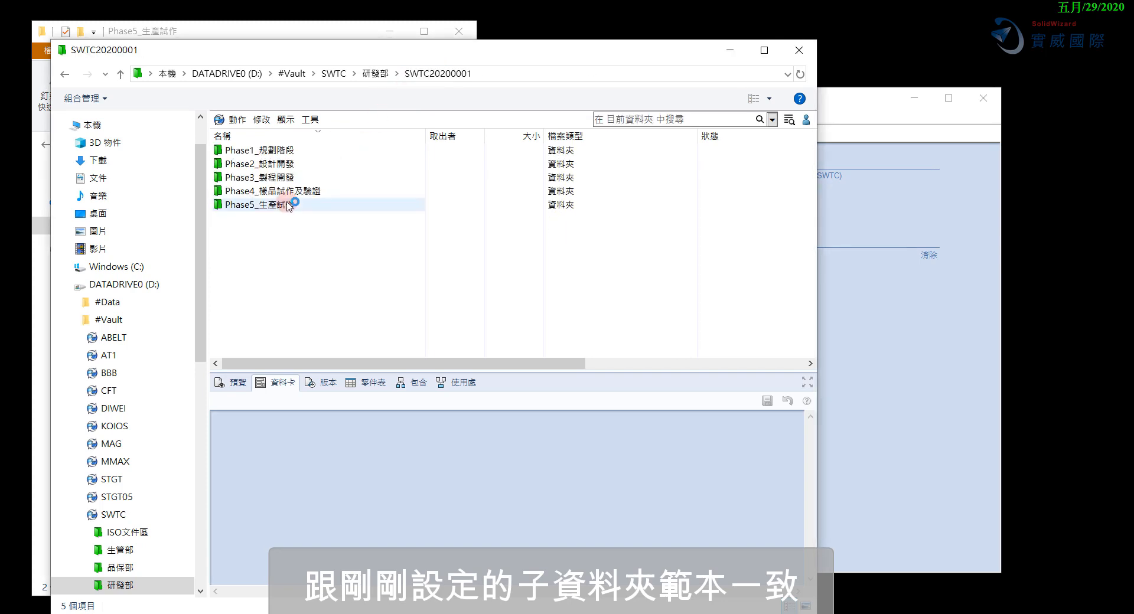
pyautogui.doubleClick(292, 207)
pyautogui.click(437, 73)
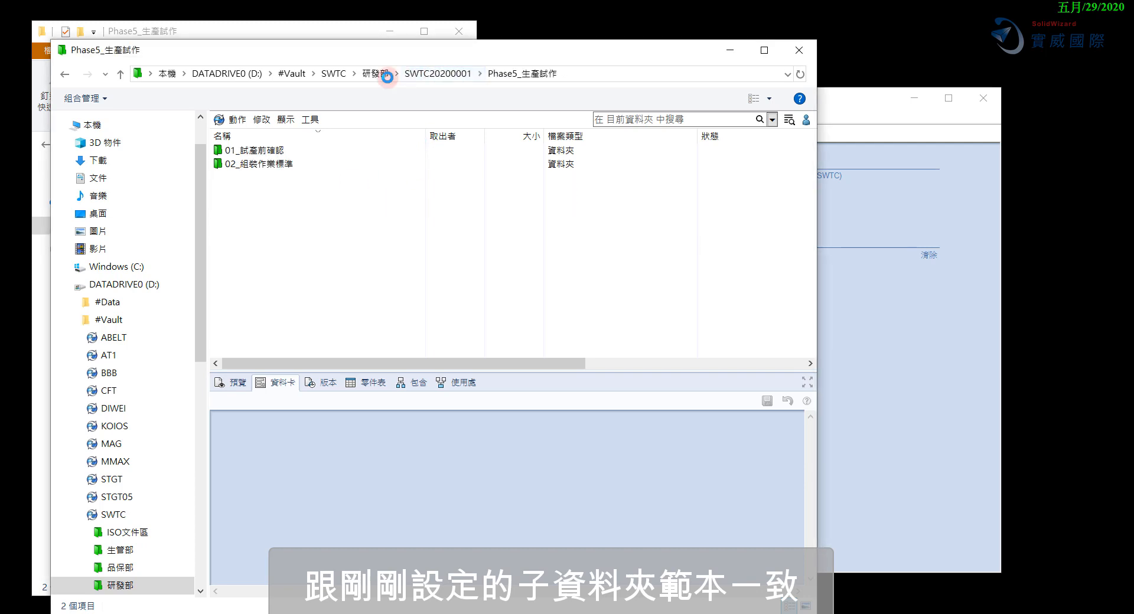
# Create a second project in 研發部 from the 開發專案資料夾 template with project number SWTC20200002, and open its folder
pyautogui.hotkey('alt', 'Up')
pyautogui.rightClick(293, 191)
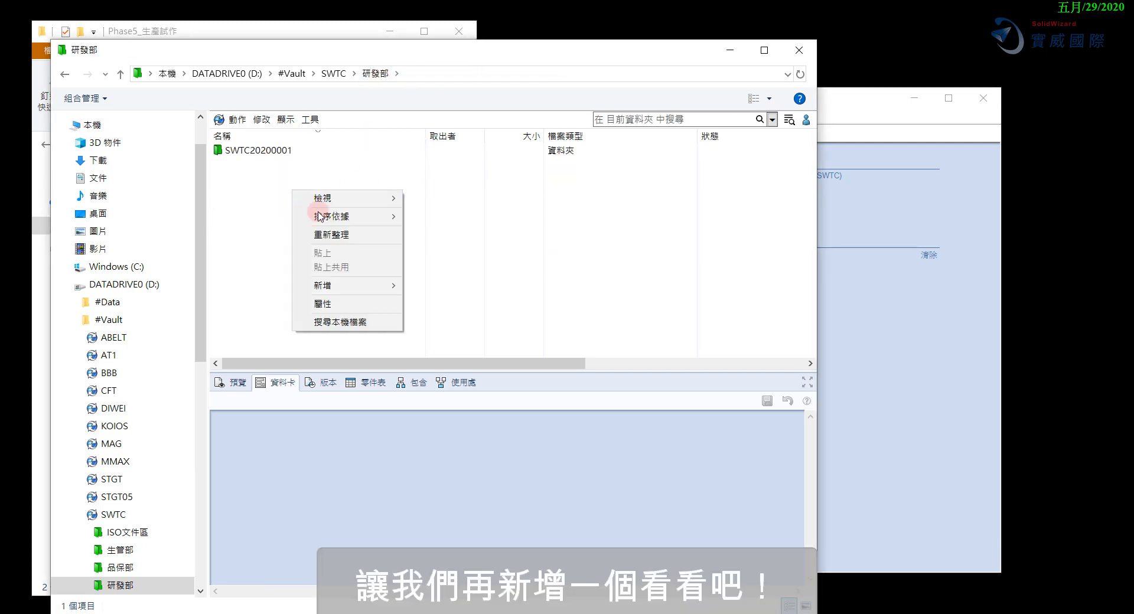
pyautogui.moveTo(355, 286)
pyautogui.click(436, 310)
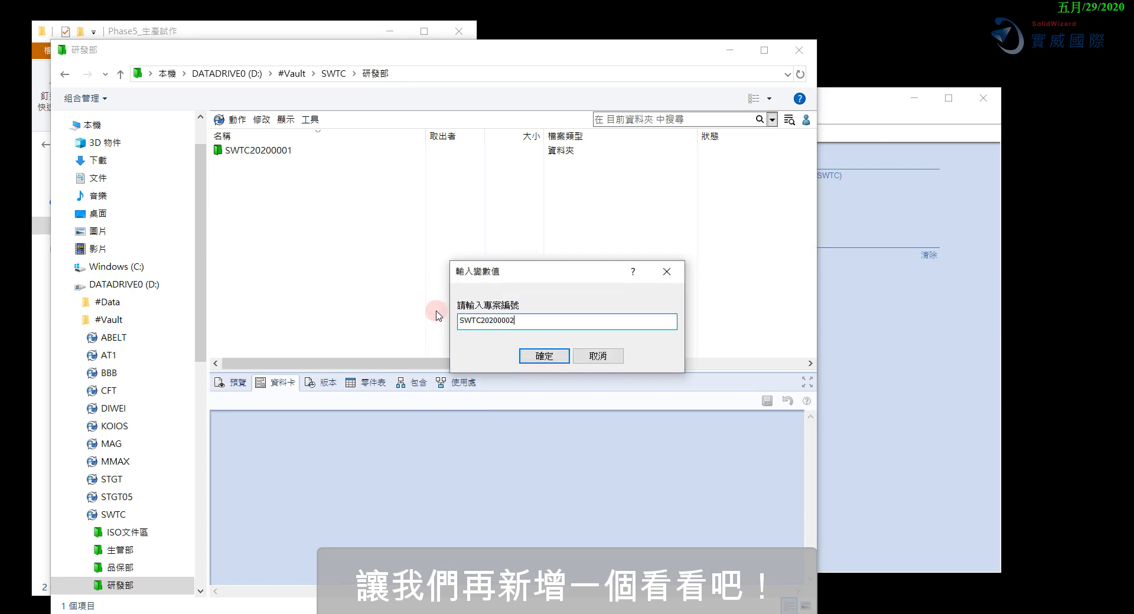
pyautogui.click(551, 356)
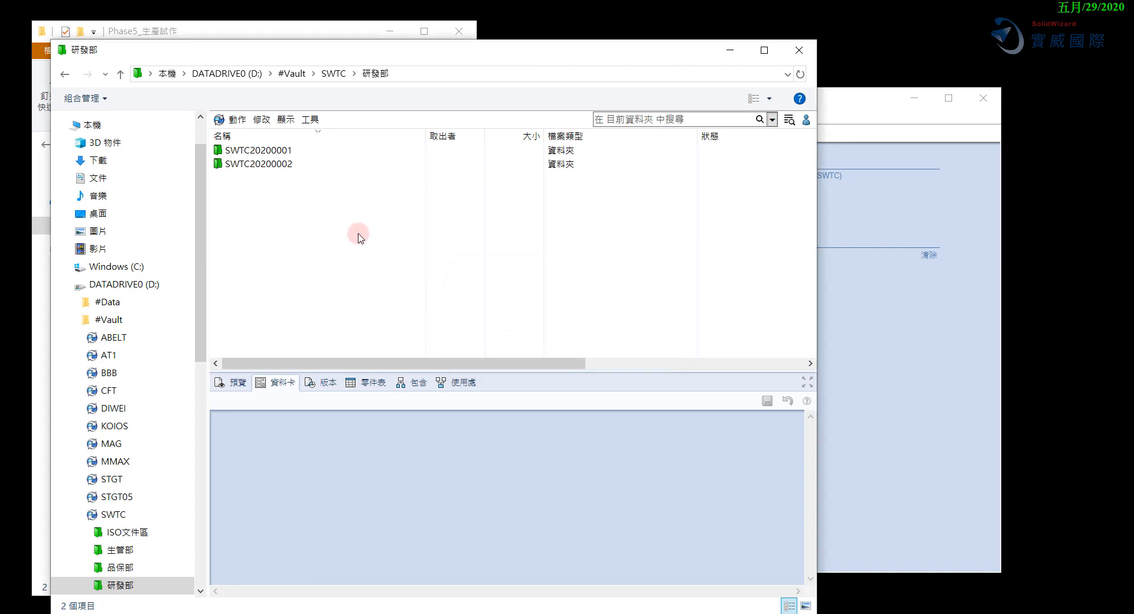
pyautogui.click(298, 171)
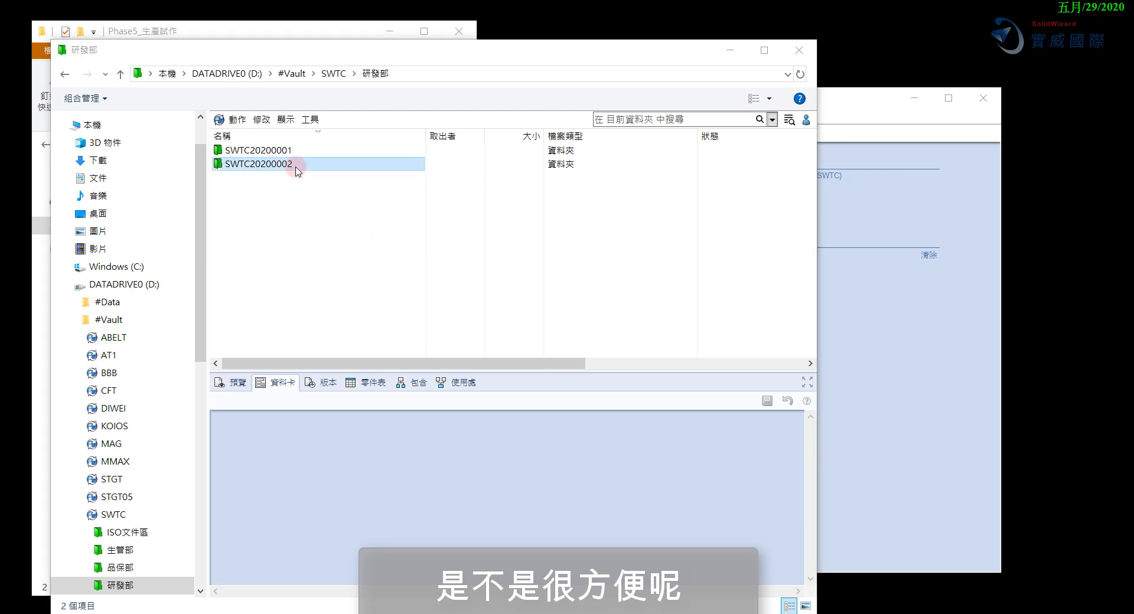
pyautogui.doubleClick(295, 167)
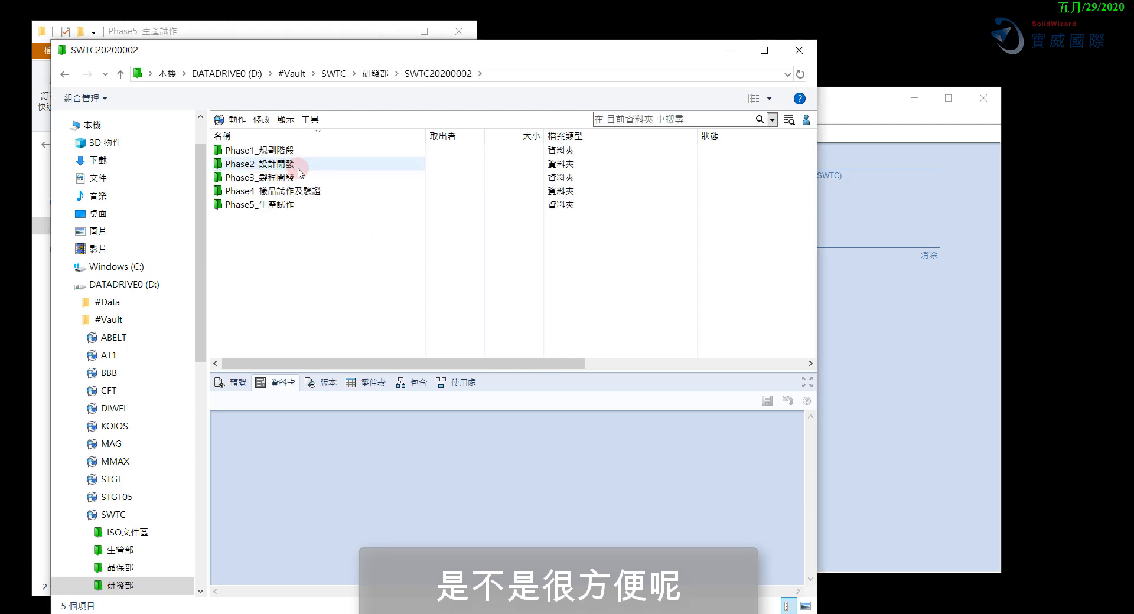